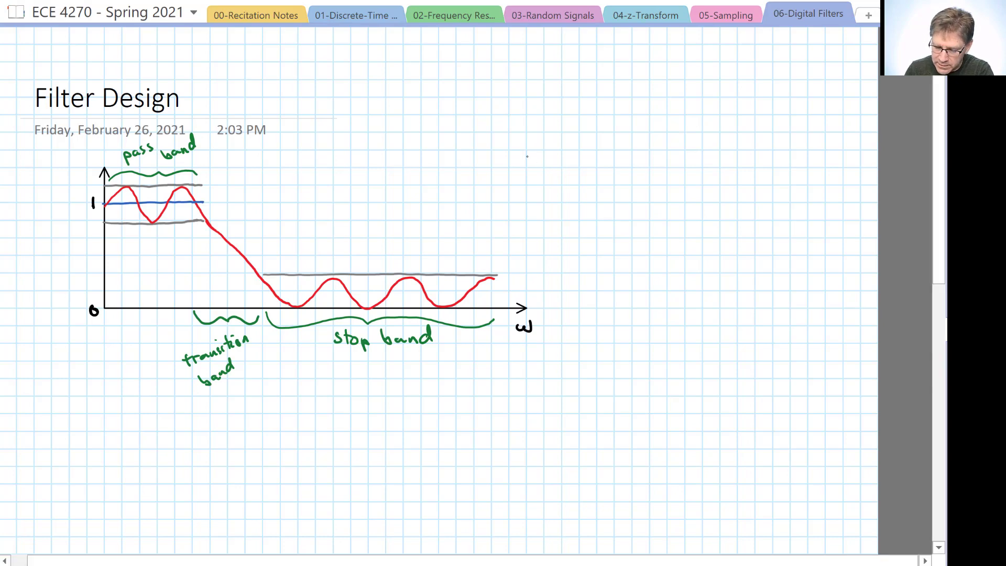
- Write 'IIR filters → begin with an analog prototype' in blue ink on two lines beside the graph
left_click_drag(526, 154, 532, 168)
mouse_move(540, 154)
left_mouse_down()
mouse_move(575, 149)
mouse_move(712, 172)
mouse_move(796, 166)
left_mouse_up()
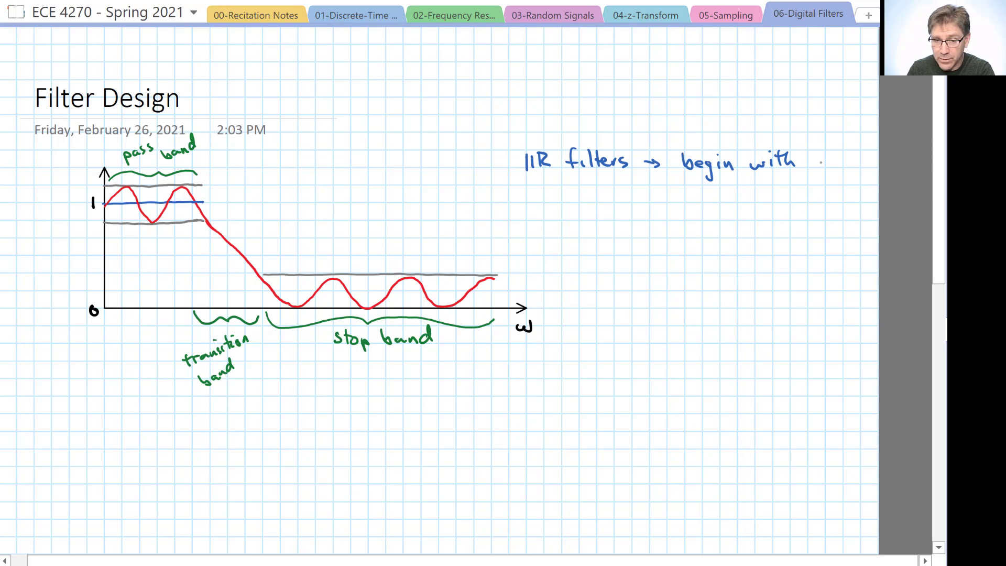
left_click_drag(818, 162, 835, 167)
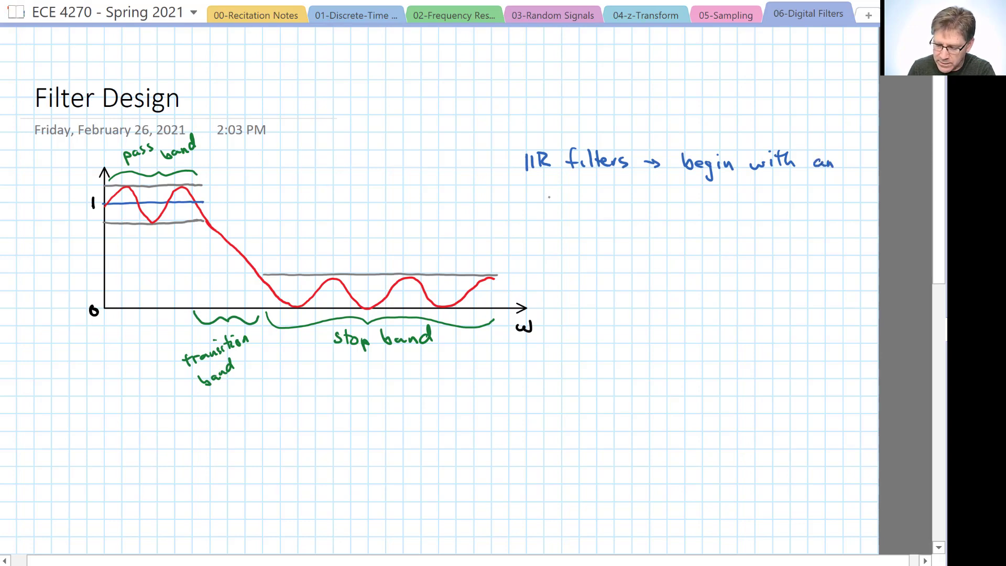
mouse_move(549, 197)
left_mouse_down()
mouse_move(608, 195)
mouse_move(638, 211)
mouse_move(666, 196)
mouse_move(742, 196)
left_mouse_up()
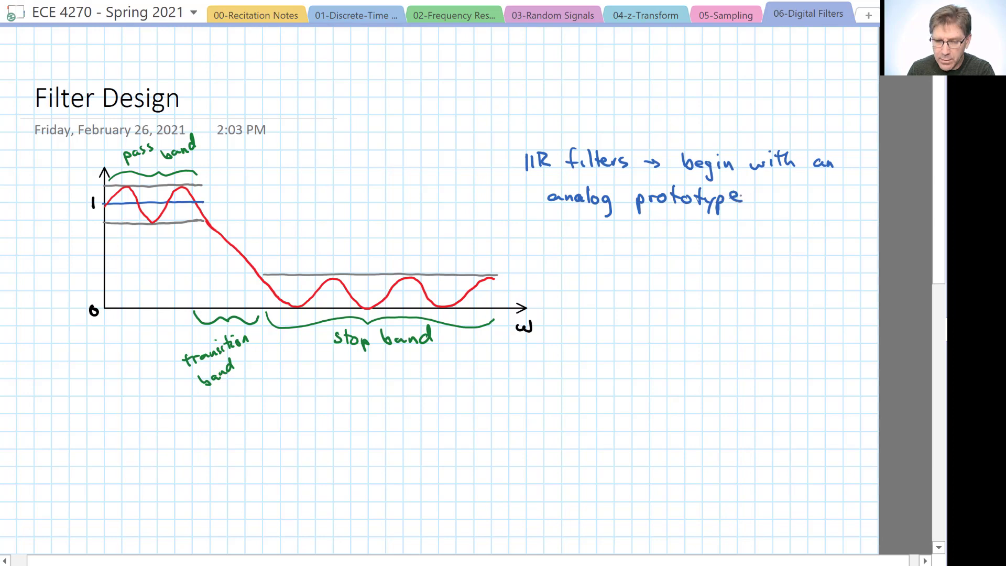
- Paste the handwritten Butterworth, Chebyshev I/II and elliptic ripple list below the sketch
scroll(472, 289, "down", 3)
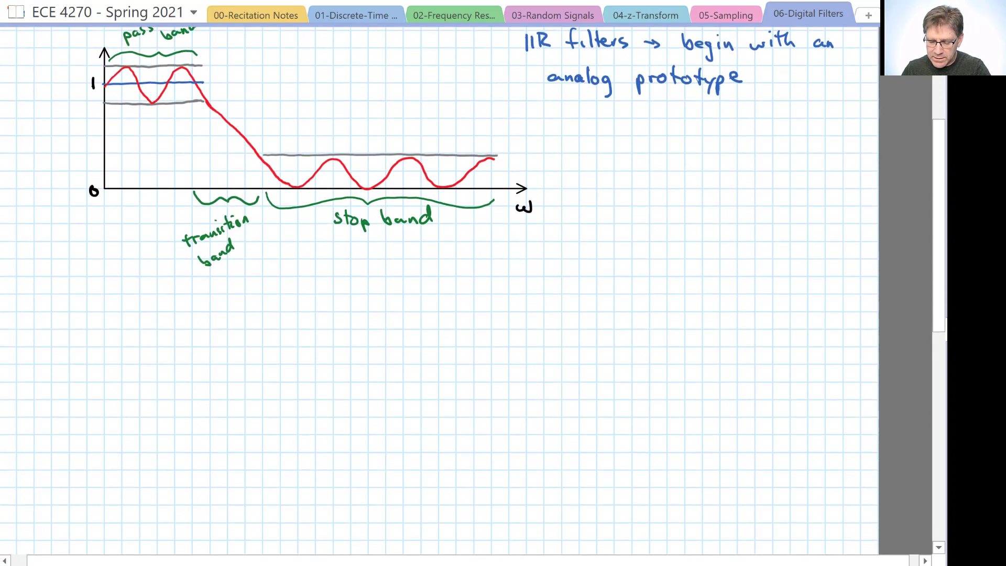
right_click(143, 287)
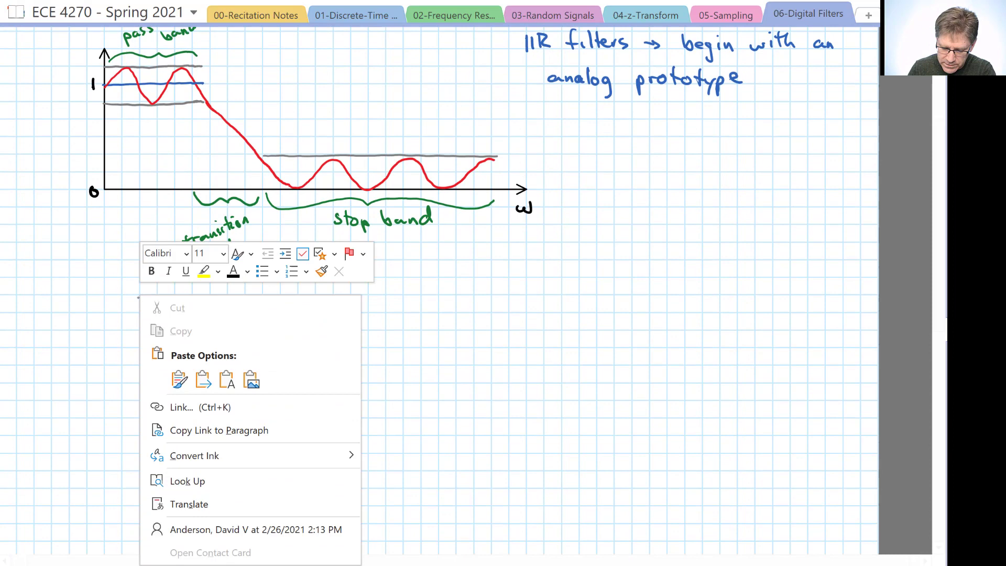
left_click(179, 379)
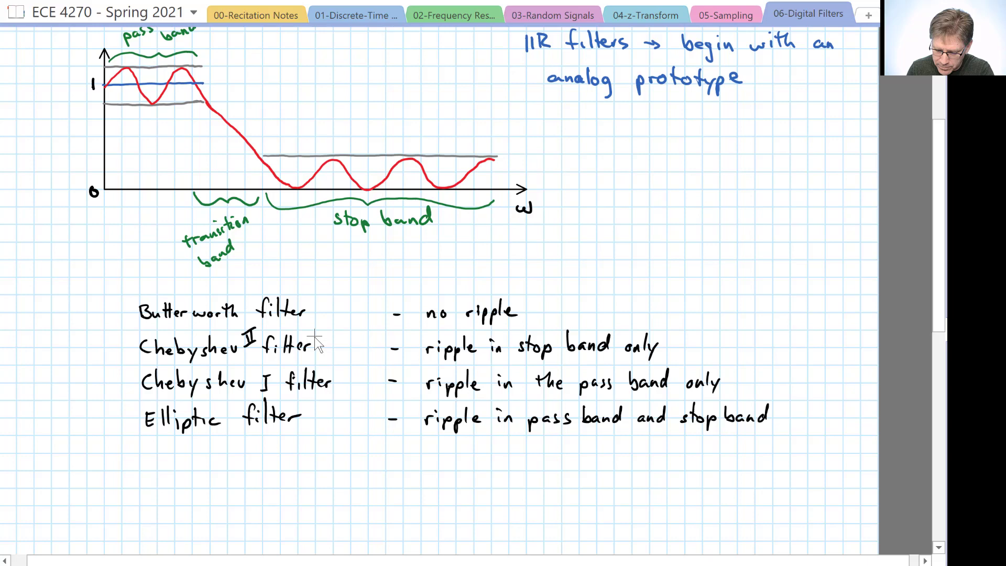
- Tidy the spacing of 'Chebyshev II filter' in the pasted list with Lasso Select
mouse_move(314, 335)
left_mouse_down()
mouse_move(260, 343)
mouse_move(315, 334)
mouse_move(310, 350)
mouse_move(319, 350)
left_mouse_up()
mouse_move(260, 320)
left_mouse_down()
mouse_move(240, 331)
mouse_move(253, 359)
mouse_move(261, 321)
mouse_move(265, 342)
left_mouse_up()
left_click(250, 359)
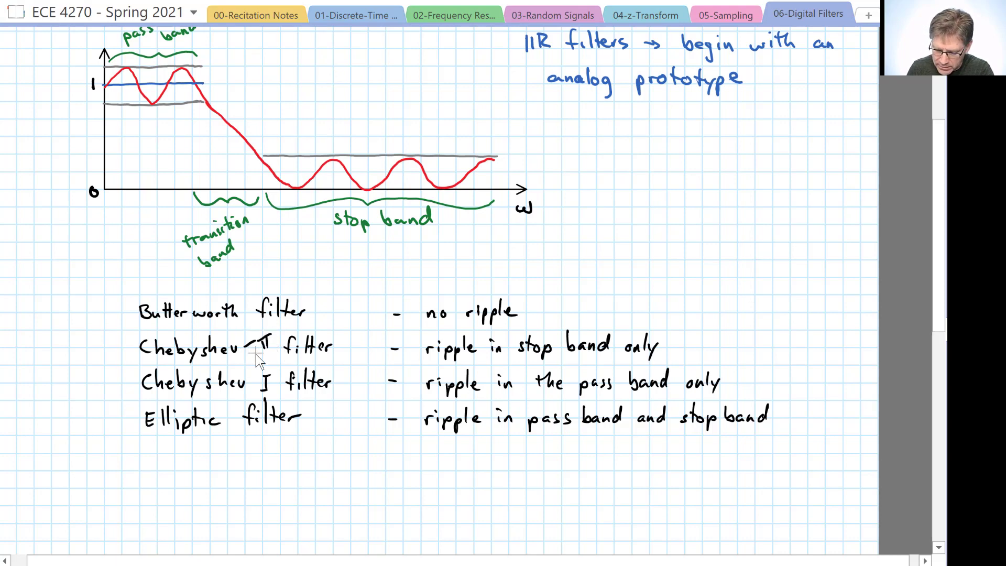
mouse_move(241, 332)
left_mouse_down()
mouse_move(254, 353)
mouse_move(263, 346)
mouse_move(239, 334)
mouse_move(276, 358)
left_mouse_up()
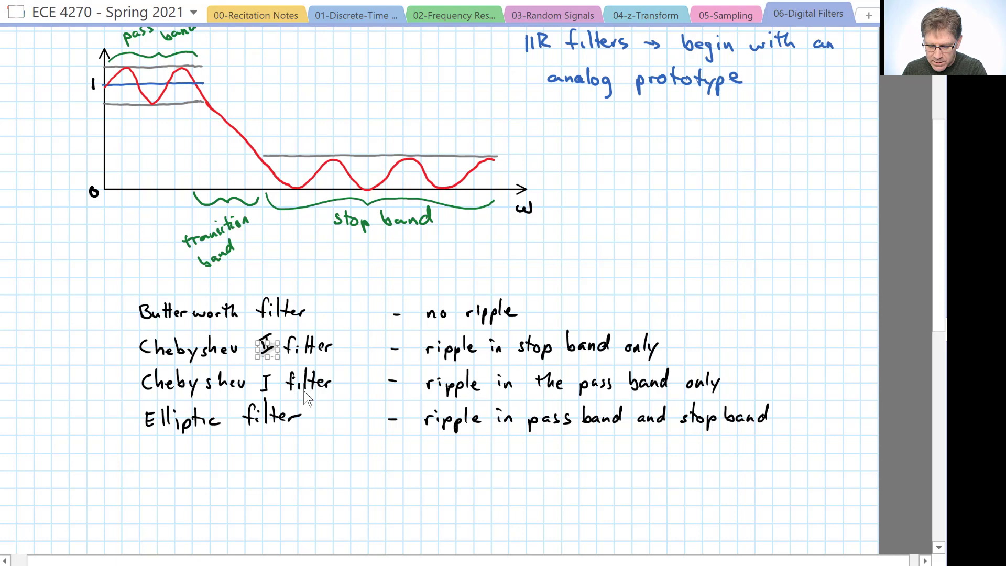
left_click(332, 524)
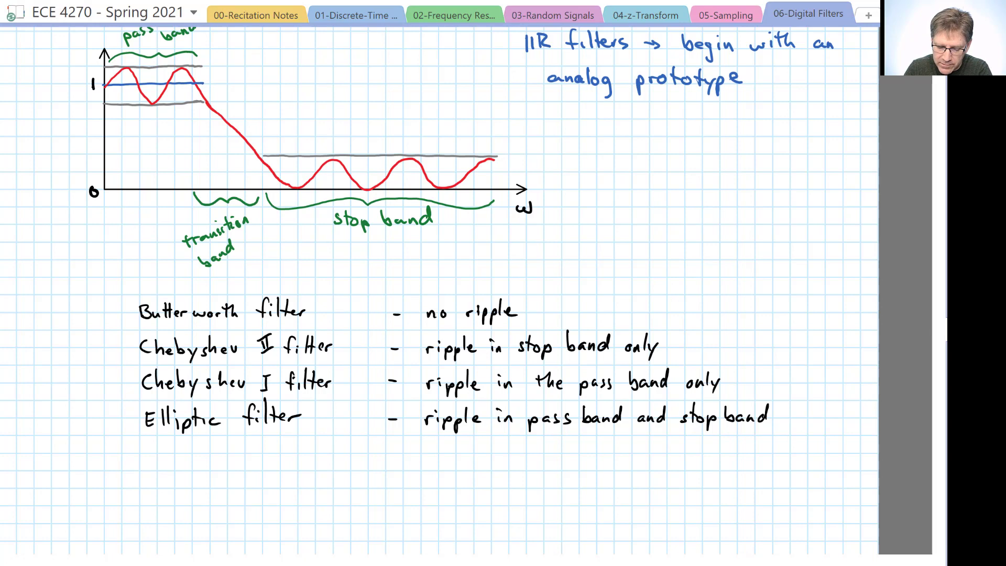
- Draw a small sketch beside the list: a vertical axis, grey upper and lower tolerance lines, and a blue pass-band line
left_click_drag(620, 246, 624, 313)
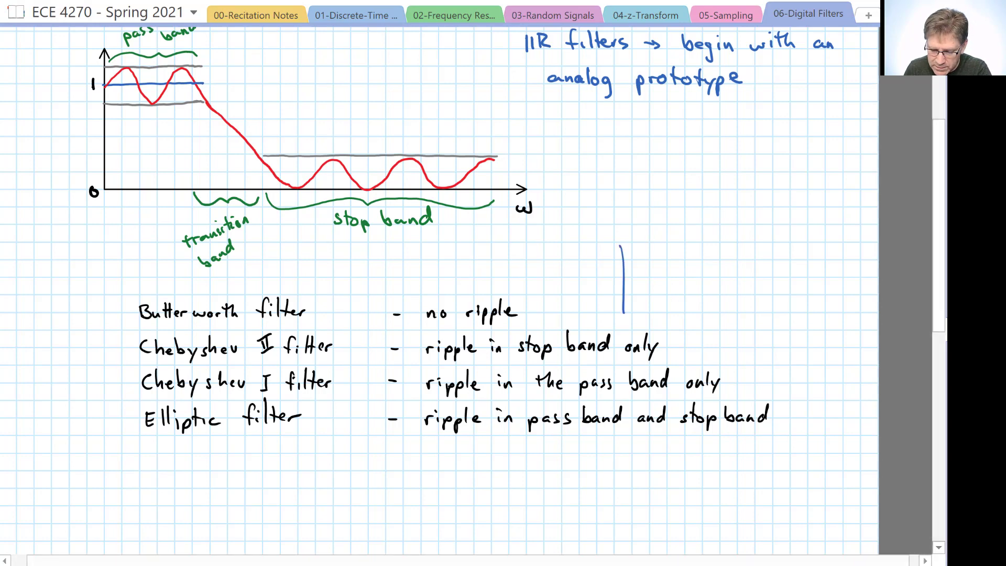
left_click_drag(624, 257, 736, 264)
left_click_drag(625, 298, 750, 300)
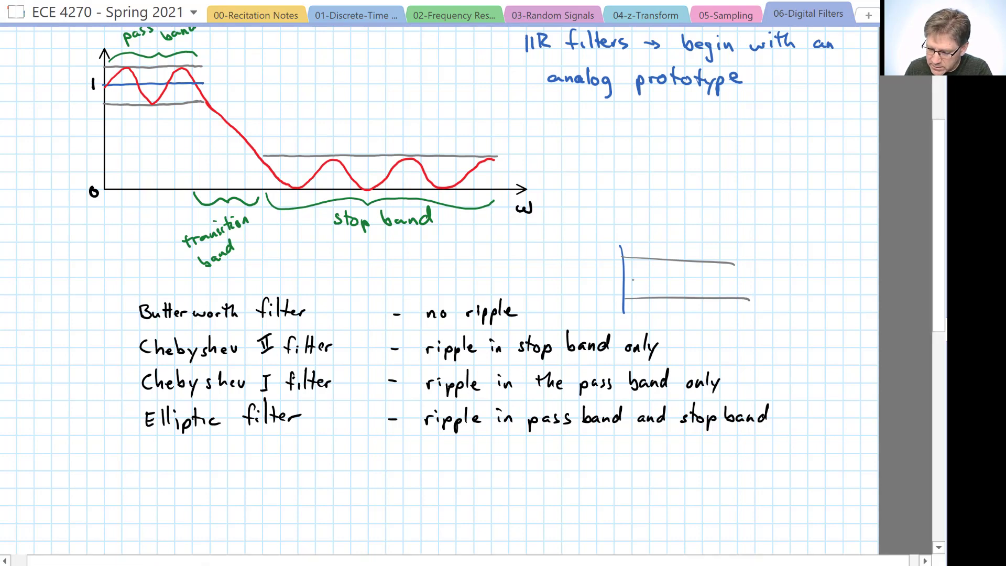
left_click_drag(626, 282, 727, 280)
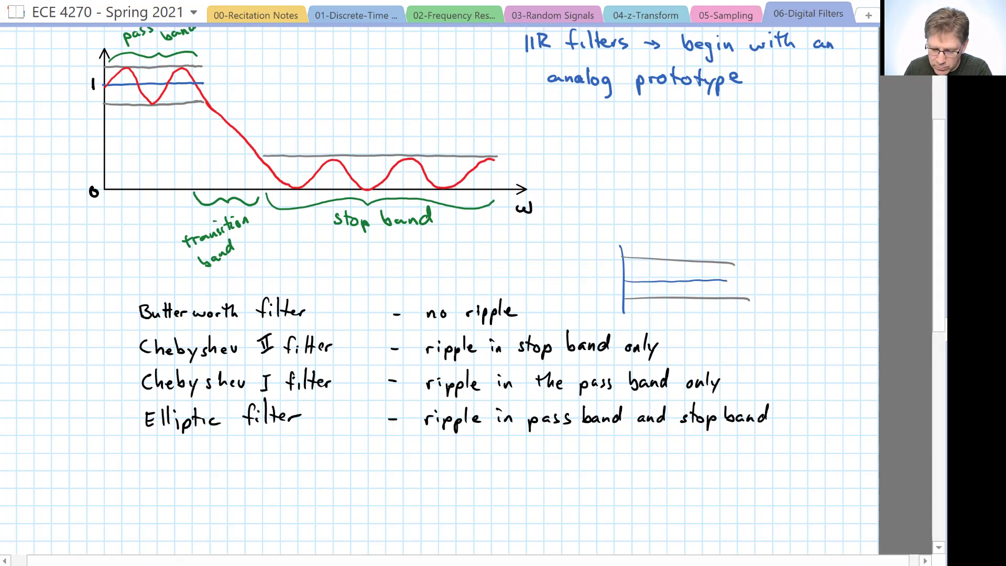
left_click_drag(650, 533, 664, 548)
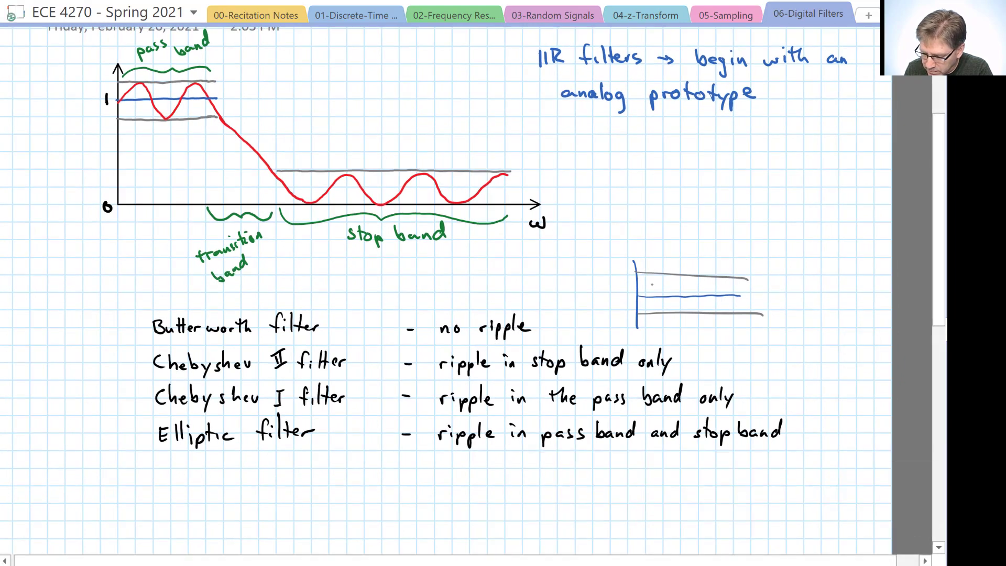
- Add a red smoothly falling response curve and a green arrow from 'no ripple' to the sketch
left_click_drag(638, 274, 787, 325)
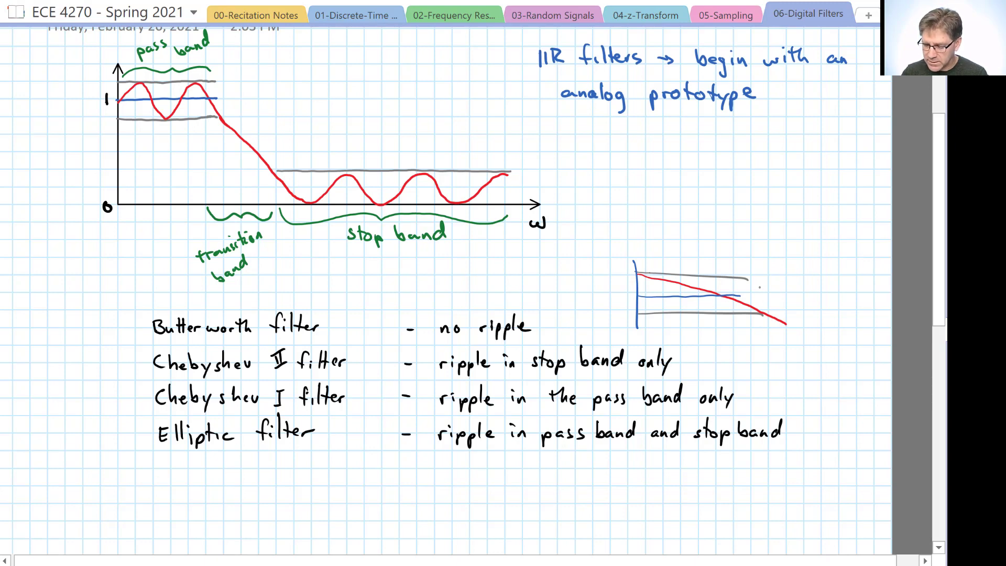
key("ctrl+z")
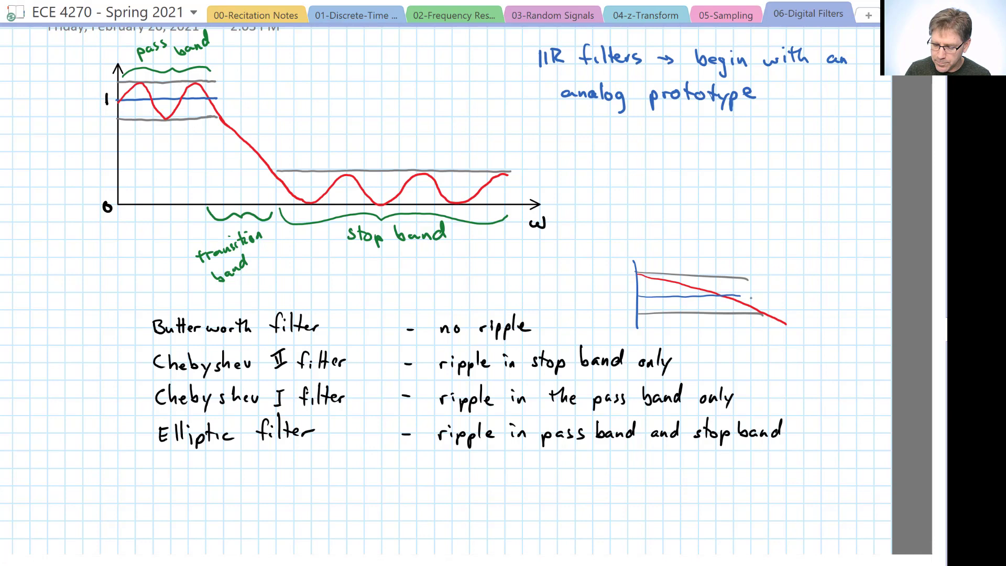
left_click_drag(737, 297, 760, 296)
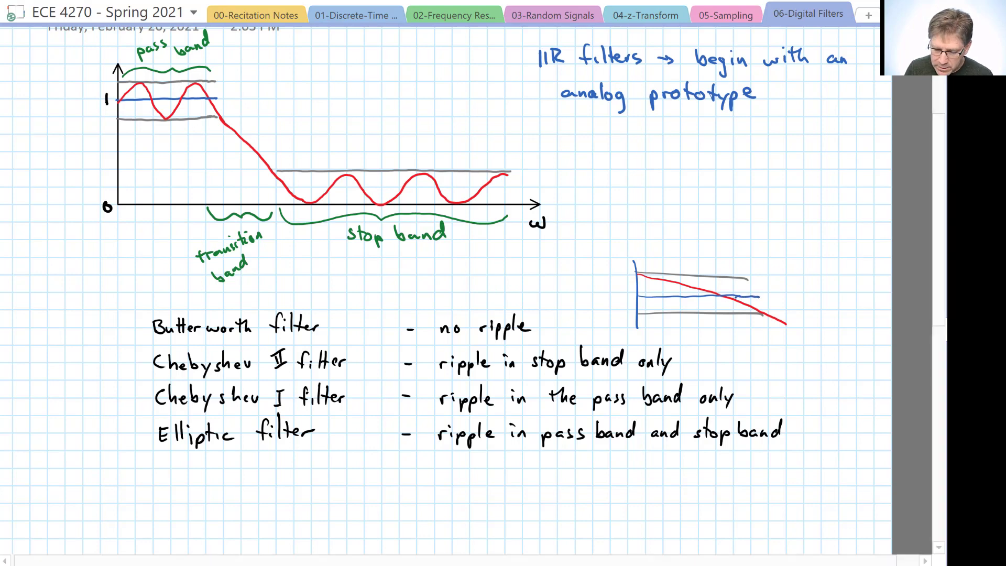
left_click_drag(544, 323, 599, 310)
mouse_move(593, 304)
left_mouse_down()
mouse_move(608, 308)
mouse_move(603, 316)
left_mouse_up()
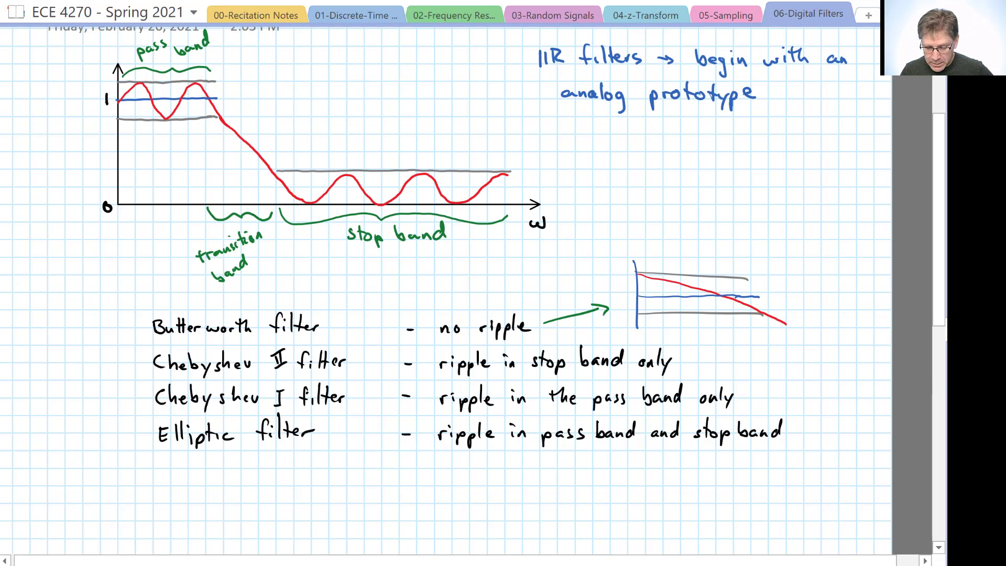
left_click_drag(505, 547, 505, 533)
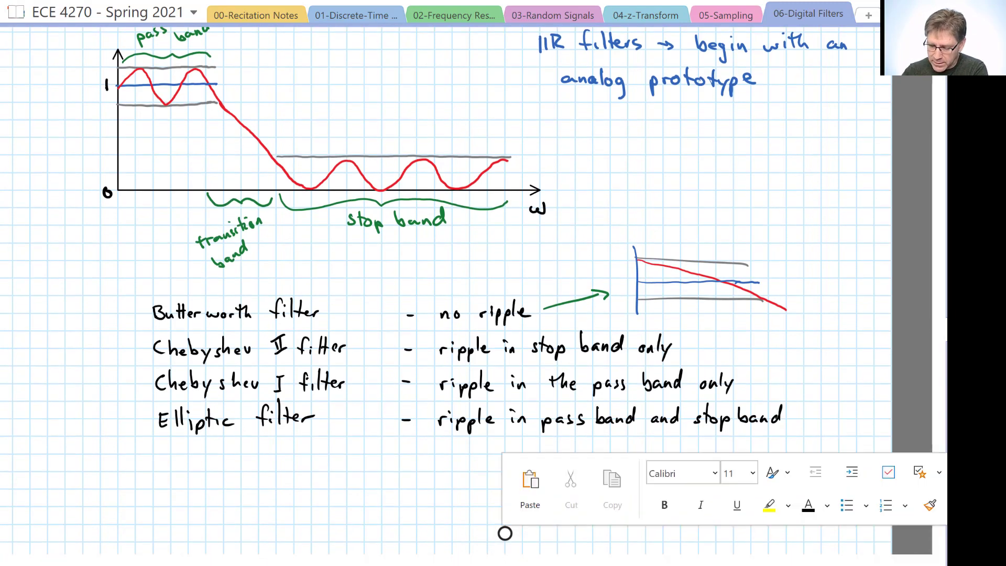
left_click(294, 498)
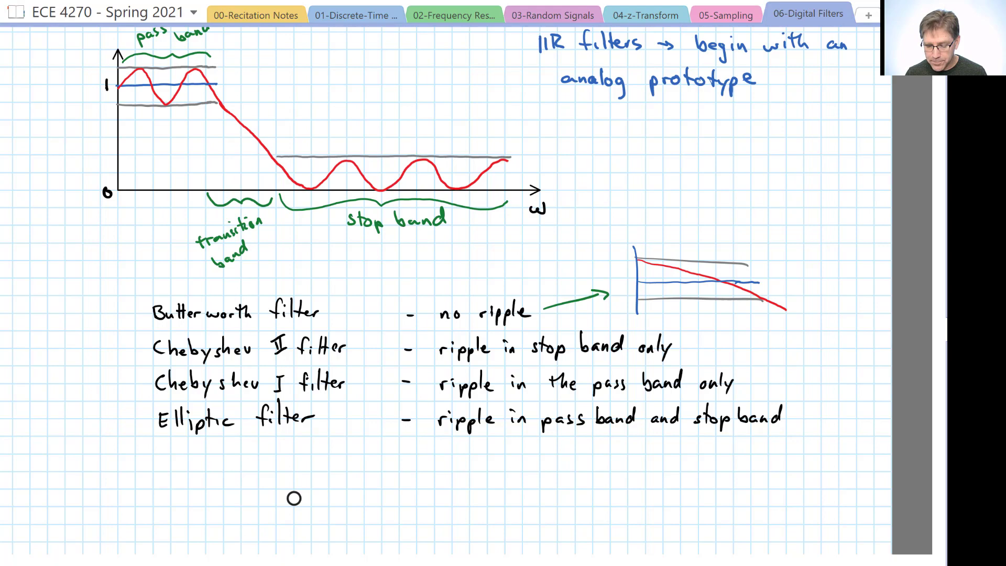
- Paste the Comparison of Lowpass Filters table under the ripple list and circle order 14 in red
left_click_drag(295, 499, 294, 292)
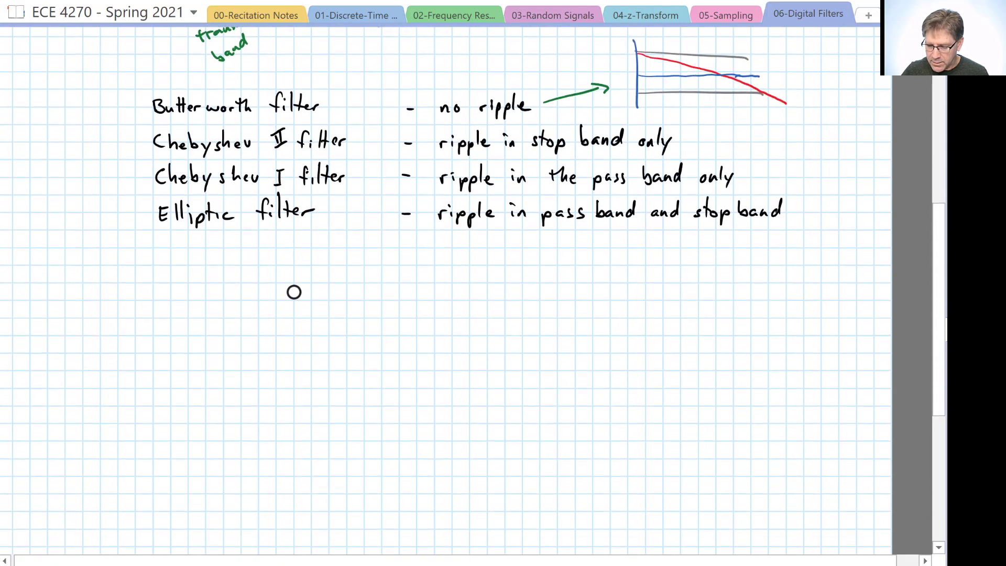
key("ctrl+v")
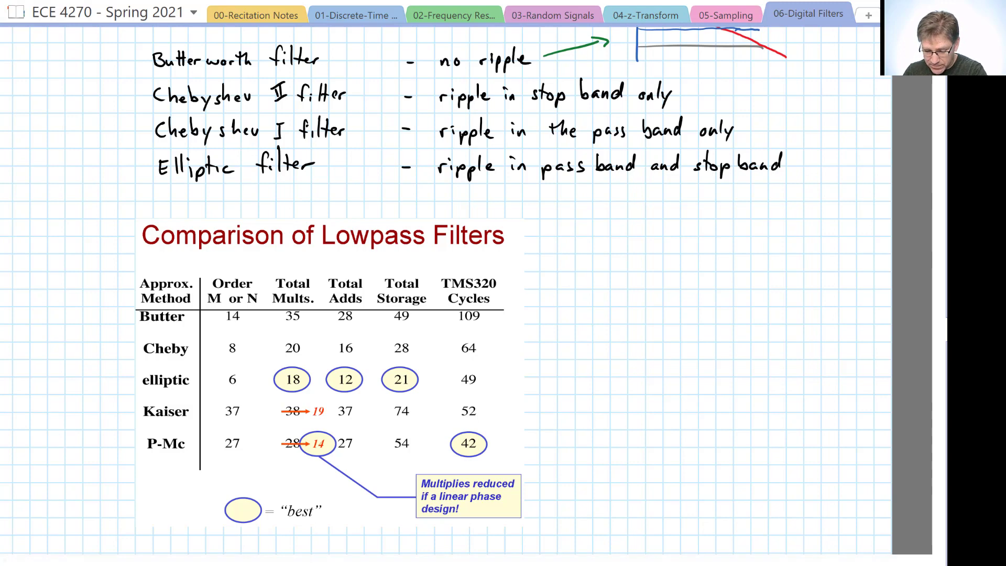
left_click(330, 373)
left_click(681, 385)
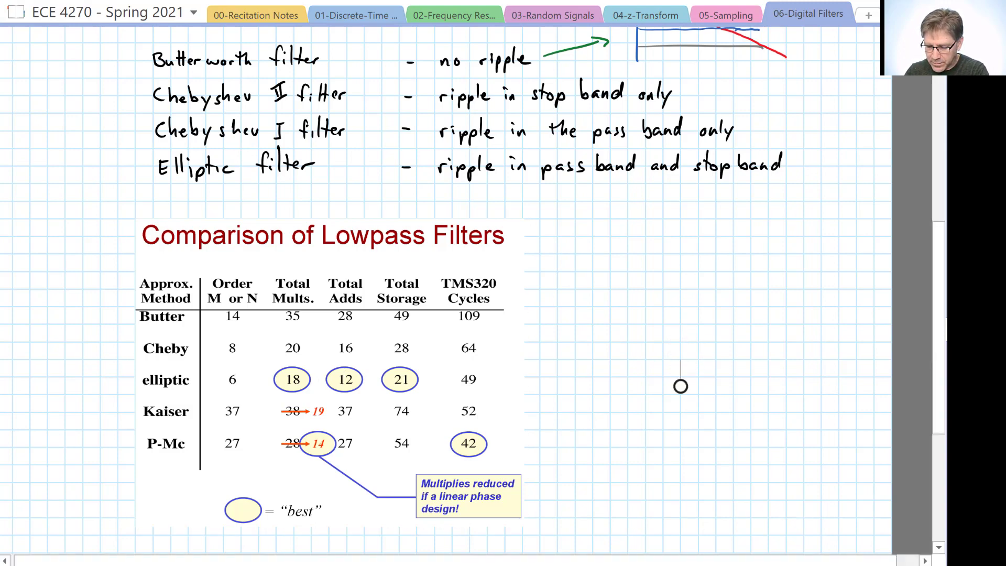
scroll(681, 391, "down", 2)
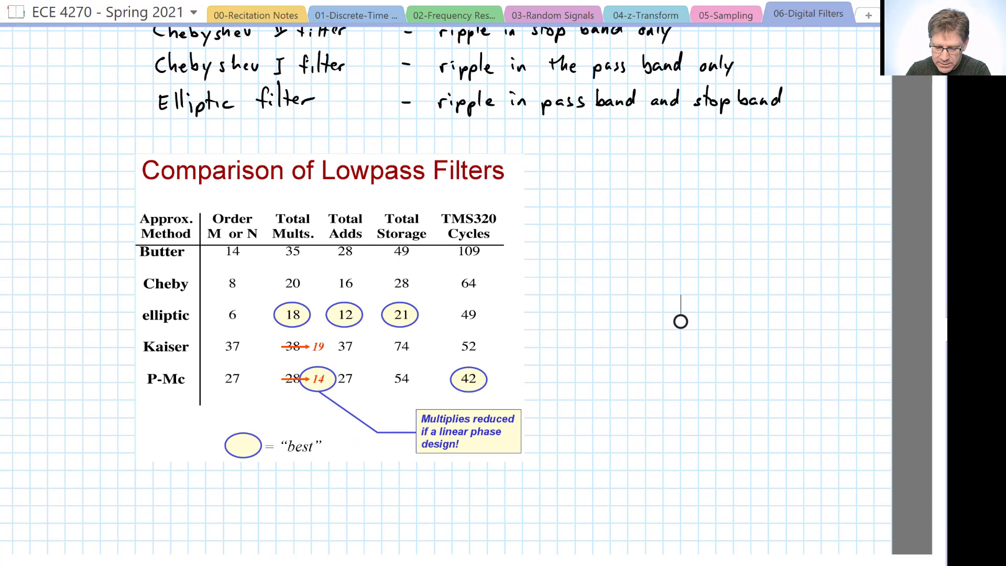
left_click_drag(225, 260, 251, 254)
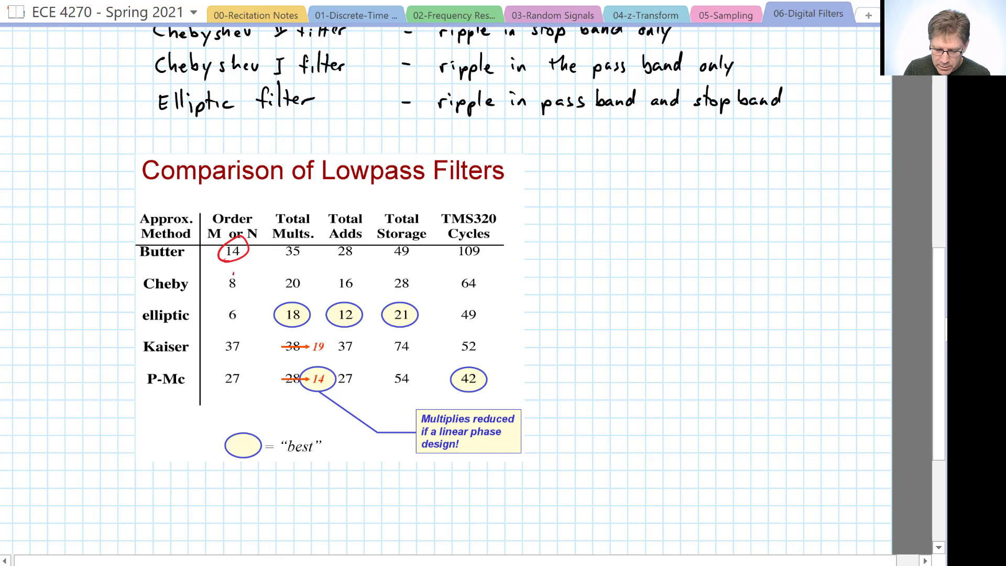
- Circle the Chebyshev order 8 and elliptic order 6 in red in the comparison table
left_click_drag(233, 273, 234, 271)
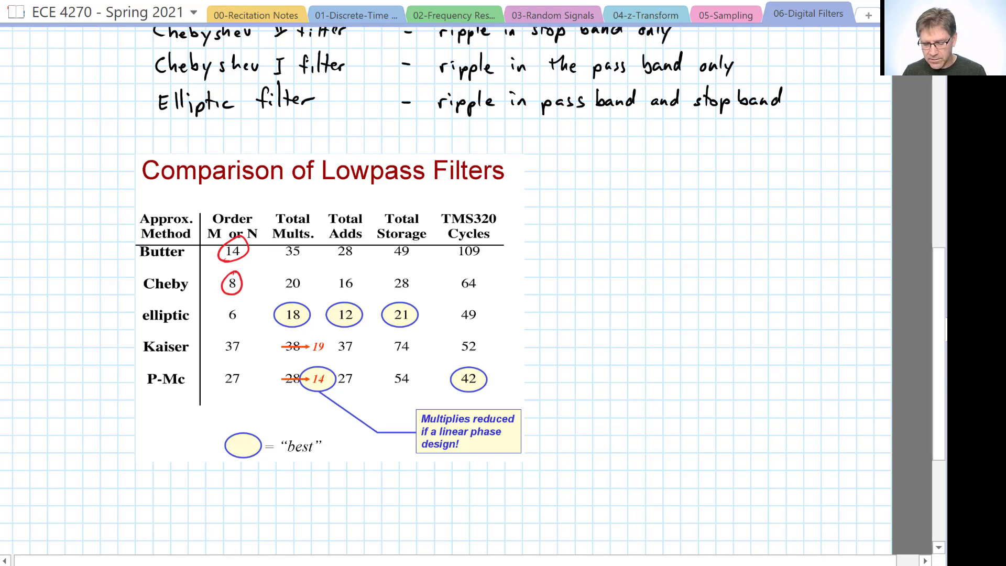
scroll(472, 288, "up", 5)
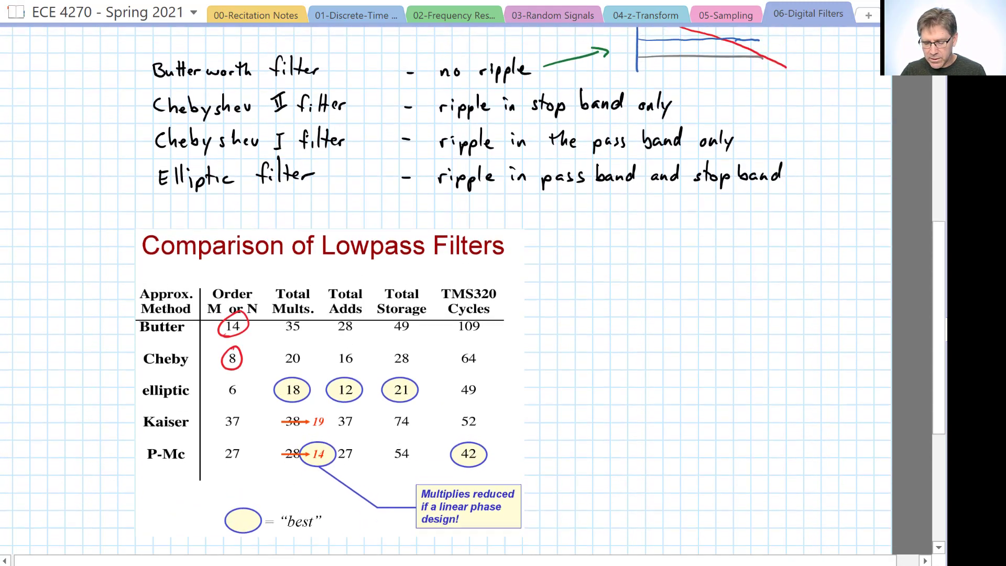
scroll(472, 288, "down", 4)
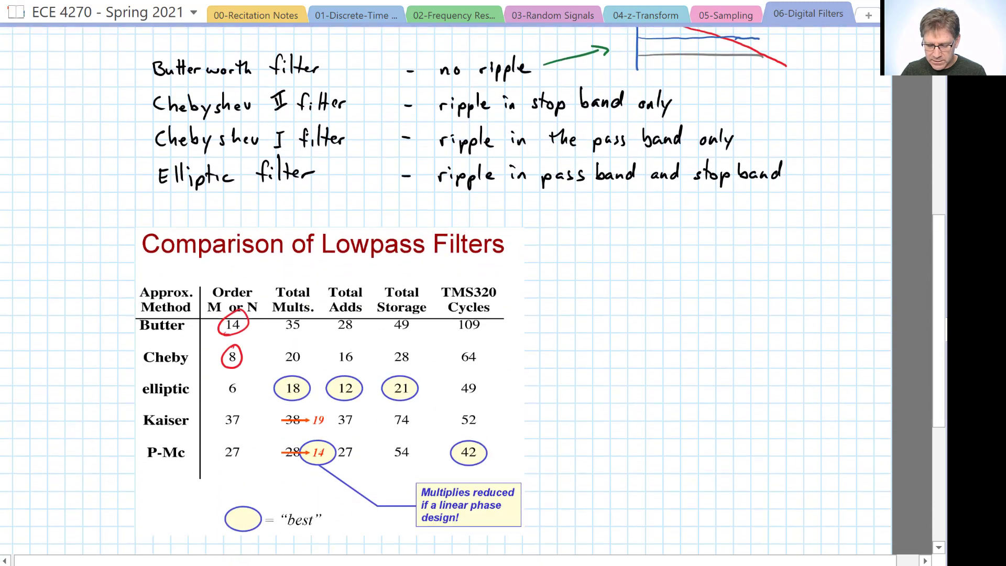
scroll(471, 288, "up", 1)
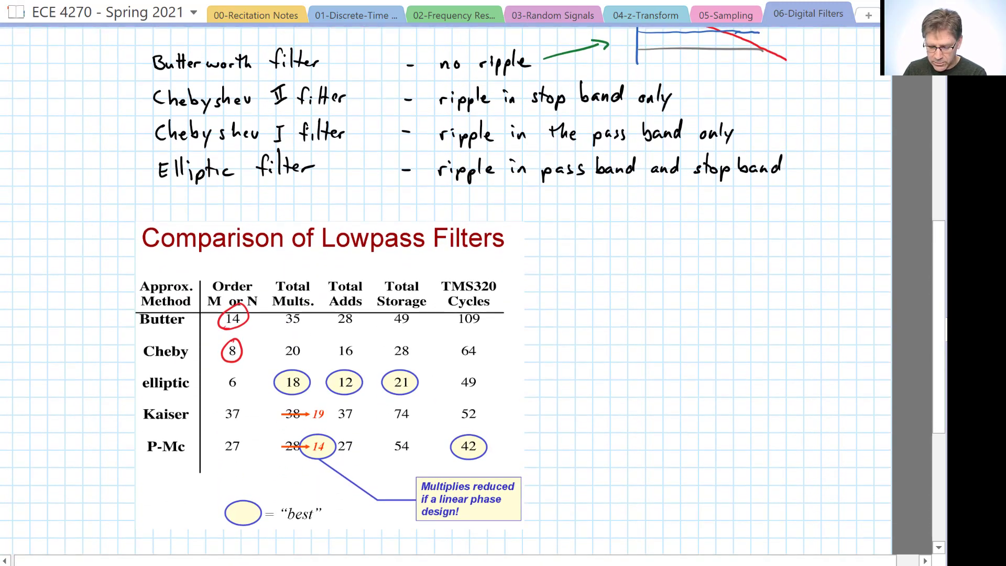
mouse_move(232, 374)
left_mouse_down()
mouse_move(242, 375)
mouse_move(233, 369)
left_mouse_up()
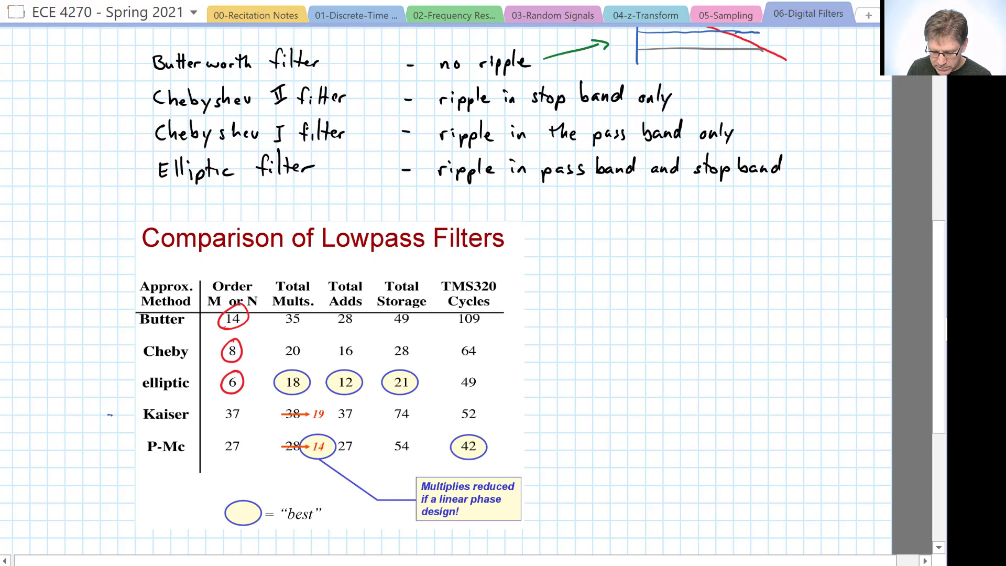
- Write a blue 'FIR' label with arrows pointing to the Kaiser and P-Mc rows
mouse_move(108, 415)
left_mouse_down()
mouse_move(131, 415)
mouse_move(115, 444)
mouse_move(138, 443)
left_mouse_up()
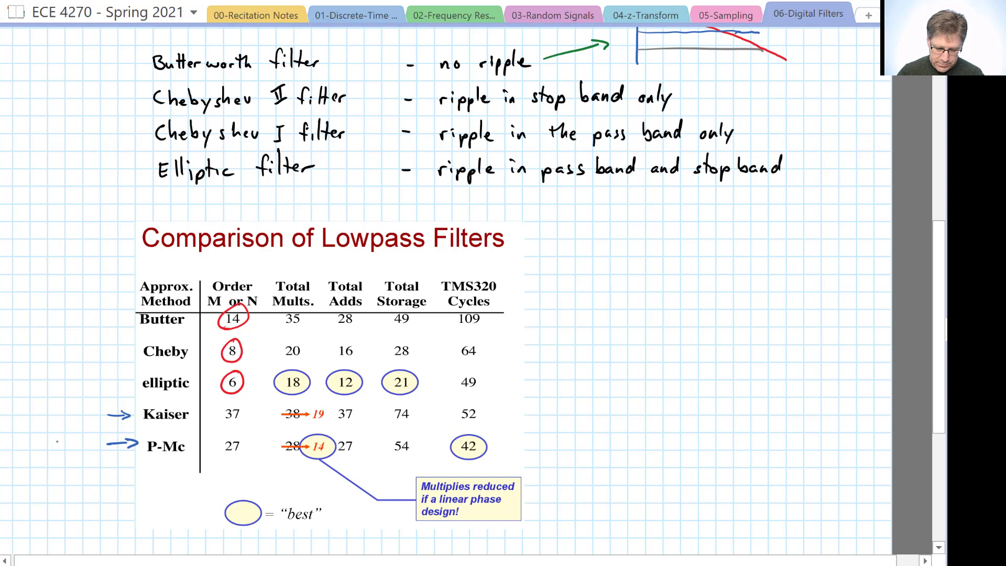
mouse_move(55, 452)
left_mouse_down()
mouse_move(61, 432)
mouse_move(90, 420)
mouse_move(71, 461)
left_mouse_up()
left_click_drag(89, 428, 99, 412)
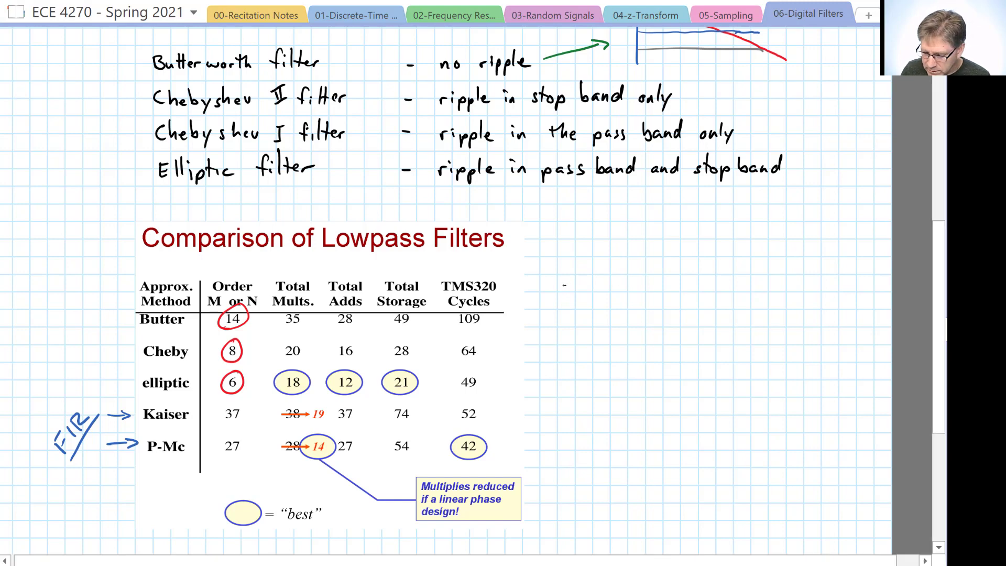
- Draw black horizontal and vertical axes right of the table, erasing the misplaced vertical stroke
left_click_drag(564, 285, 849, 281)
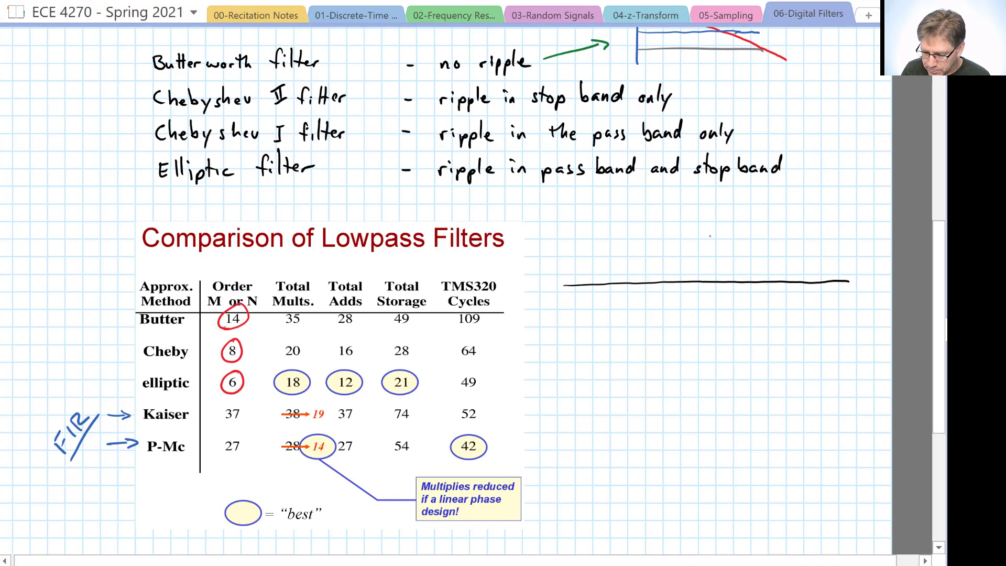
left_click_drag(699, 215, 700, 288)
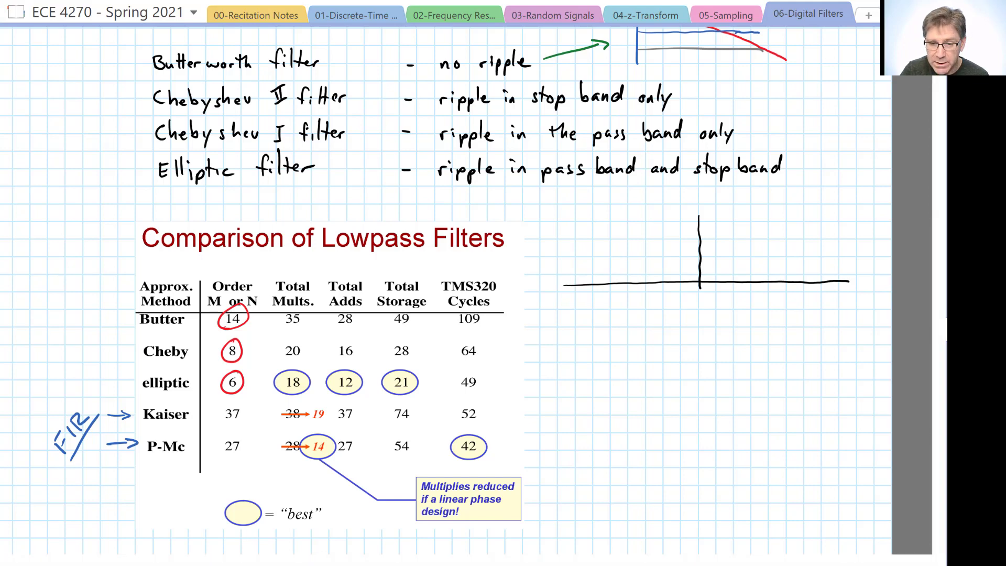
left_click(700, 251)
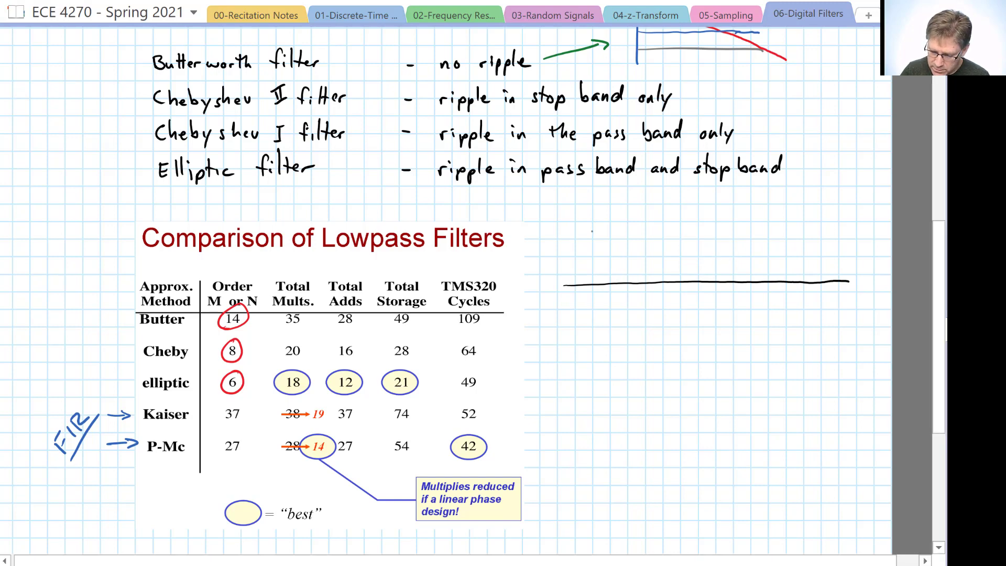
left_click_drag(591, 213, 593, 304)
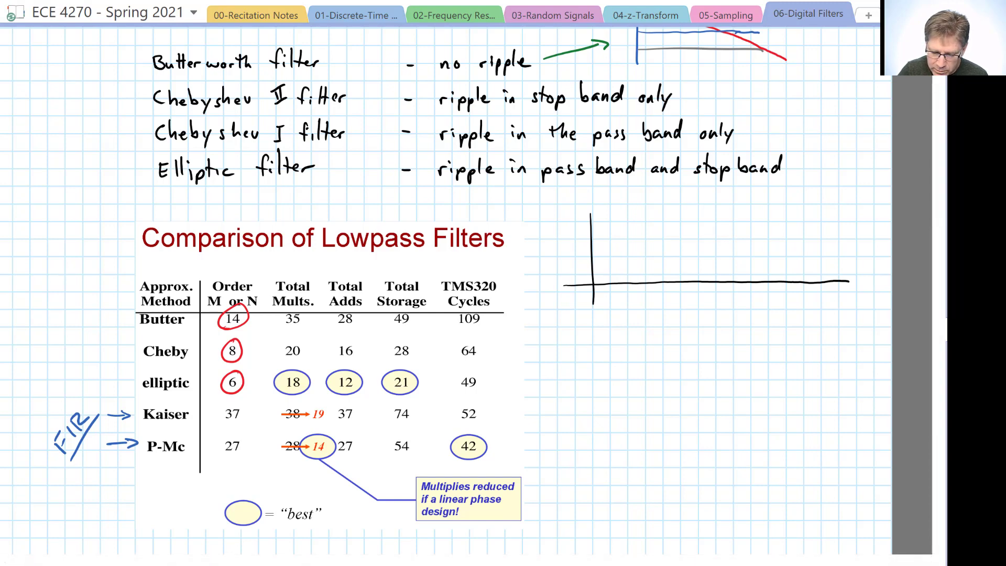
- Draw blue symmetric stems: two tall centre stems, shorter positive stems, and mirrored negative stems
left_click_drag(698, 223, 699, 283)
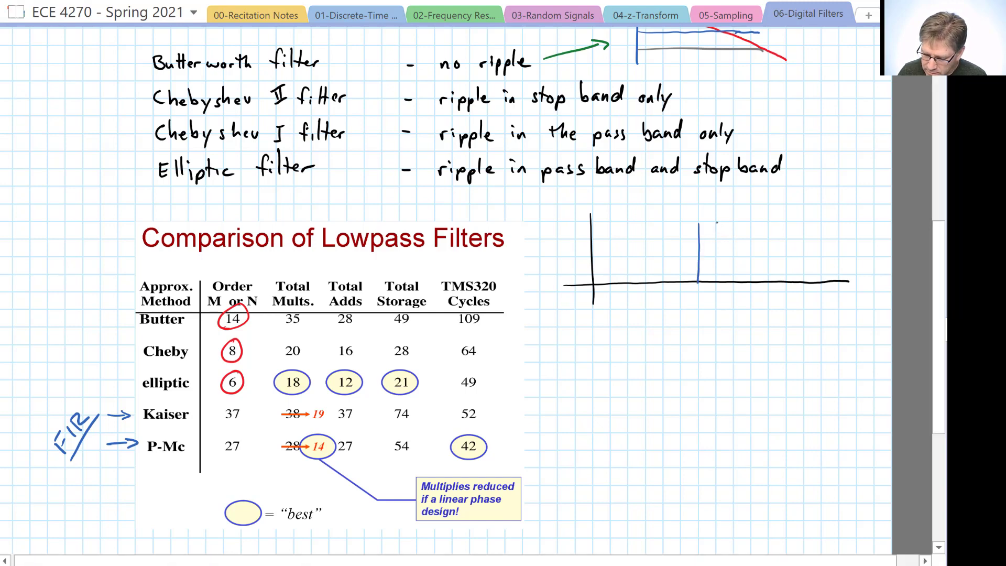
mouse_move(717, 222)
left_mouse_down()
mouse_move(716, 283)
mouse_move(681, 281)
left_mouse_up()
left_click_drag(736, 259, 737, 284)
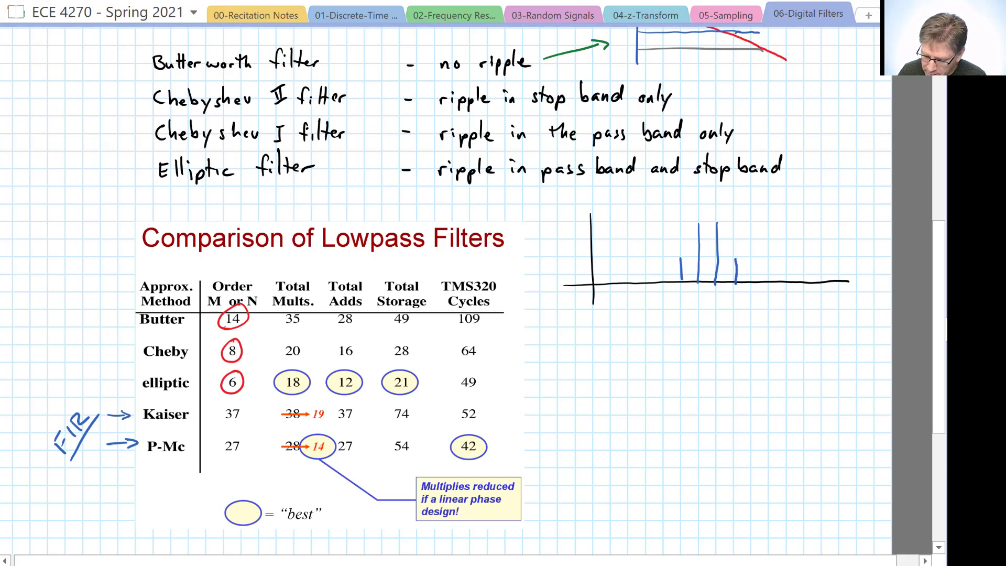
left_click_drag(663, 284, 663, 301)
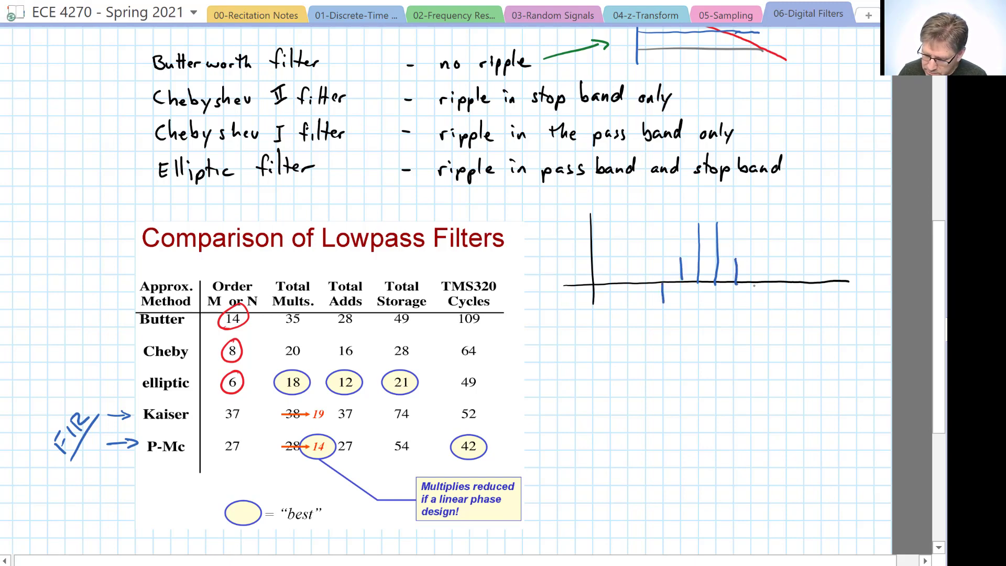
left_click_drag(752, 283, 751, 302)
left_click_drag(644, 284, 645, 317)
left_click_drag(770, 284, 771, 319)
left_click_drag(628, 284, 629, 299)
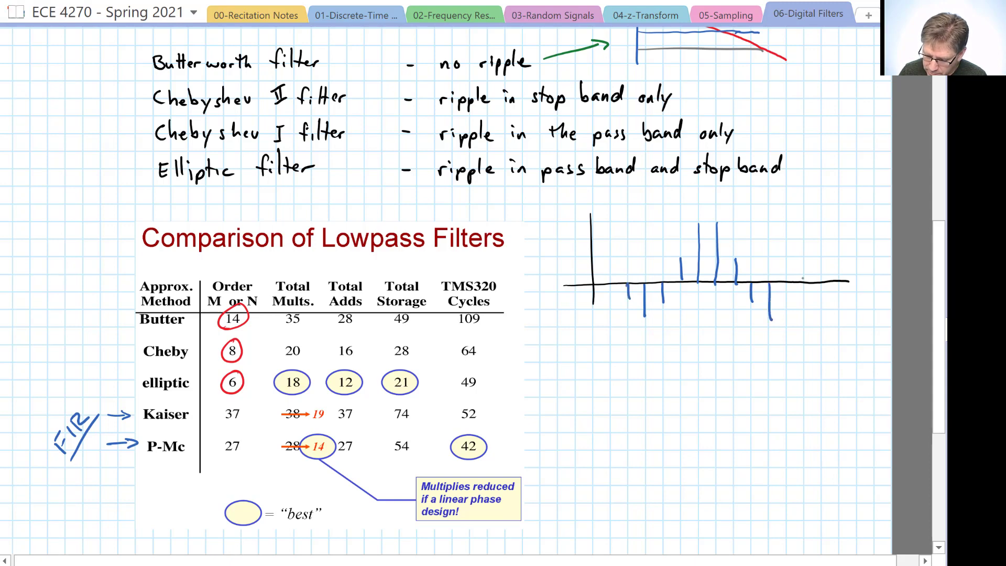
left_click_drag(786, 286, 787, 299)
left_click_drag(610, 285, 610, 274)
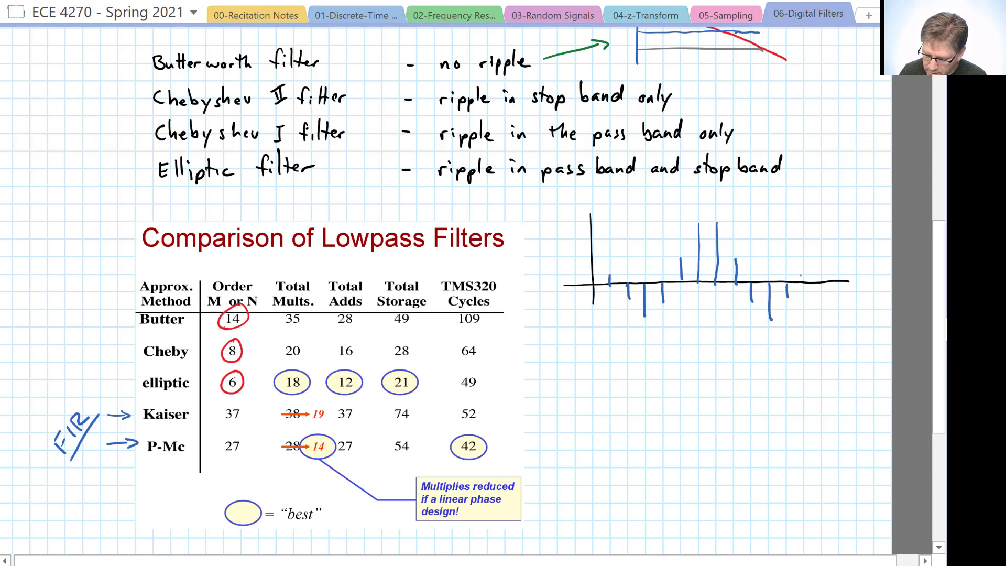
left_click_drag(802, 274, 804, 284)
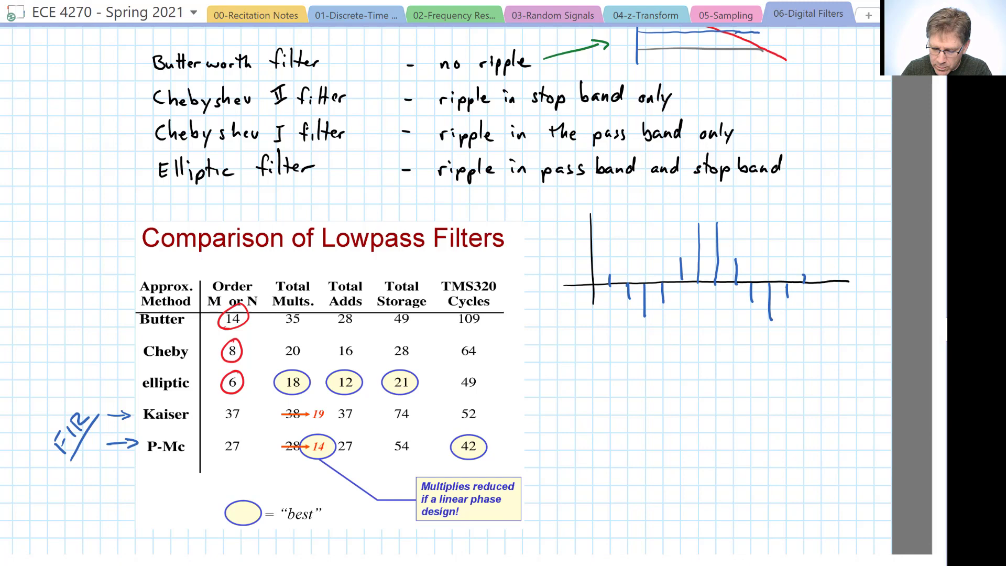
- Label the tall, shorter positive, inner negative and longest negative stem pairs a, b, c, d in green
left_click_drag(699, 210, 725, 215)
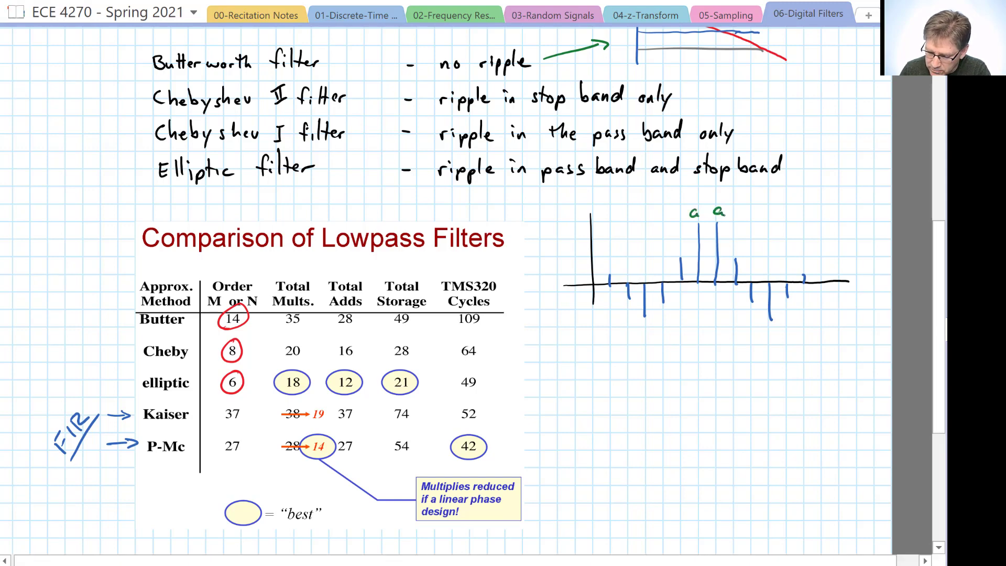
mouse_move(675, 241)
left_mouse_down()
mouse_move(684, 251)
mouse_move(742, 251)
left_mouse_up()
left_click_drag(673, 310, 672, 316)
left_click_drag(759, 312, 759, 319)
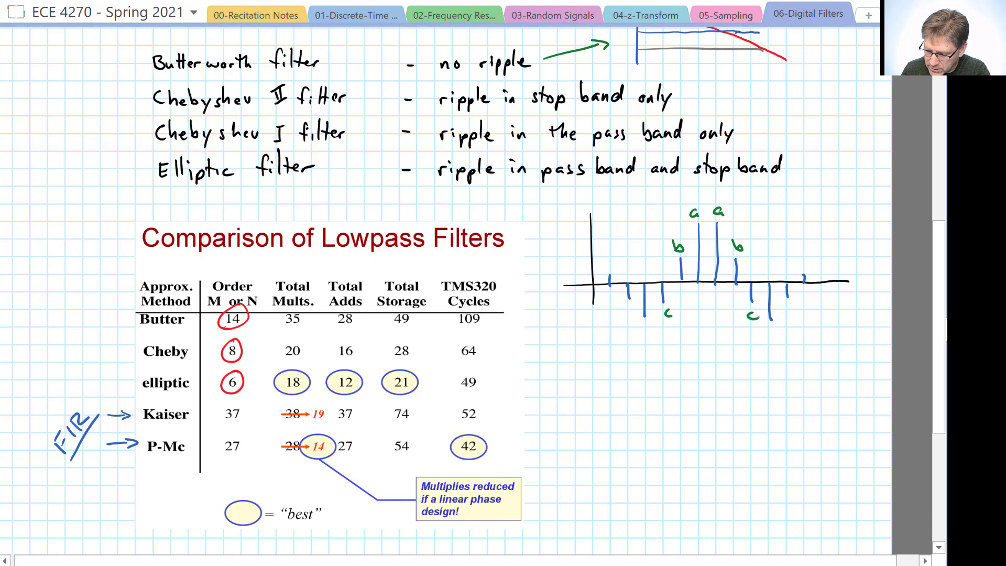
left_click_drag(646, 332, 650, 338)
mouse_move(779, 330)
left_mouse_down()
mouse_move(773, 336)
mouse_move(779, 324)
left_mouse_up()
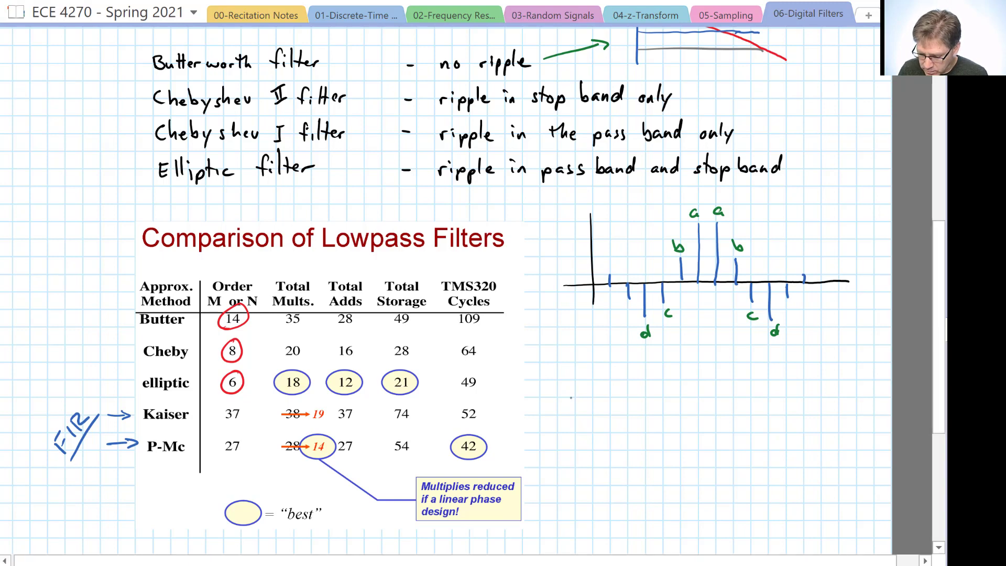
- Draw a blue folded signal path below the stems with three rightward and three leftward arrowheads
mouse_move(568, 398)
left_mouse_down()
mouse_move(852, 398)
mouse_move(848, 526)
mouse_move(584, 536)
left_mouse_up()
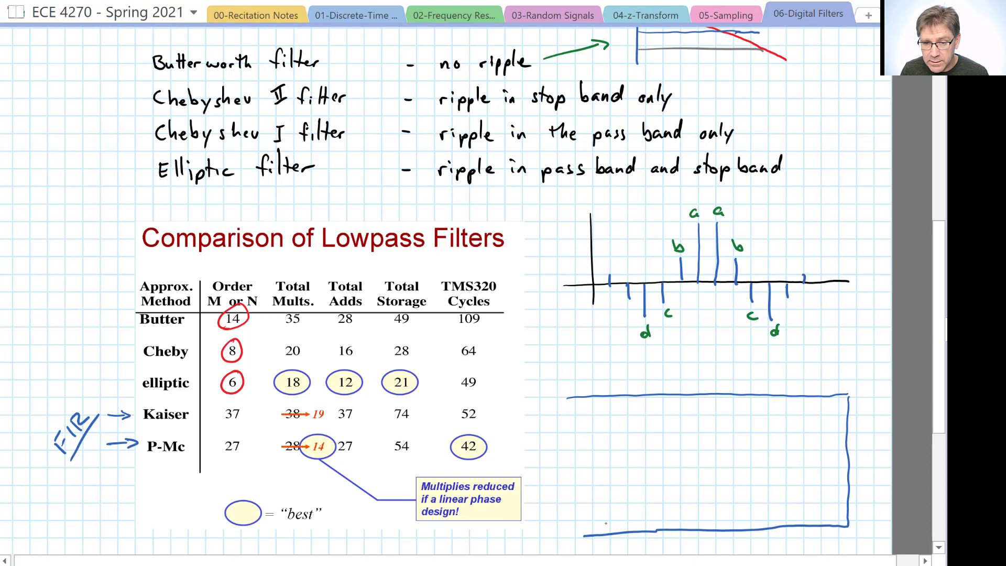
left_click_drag(631, 392, 633, 398)
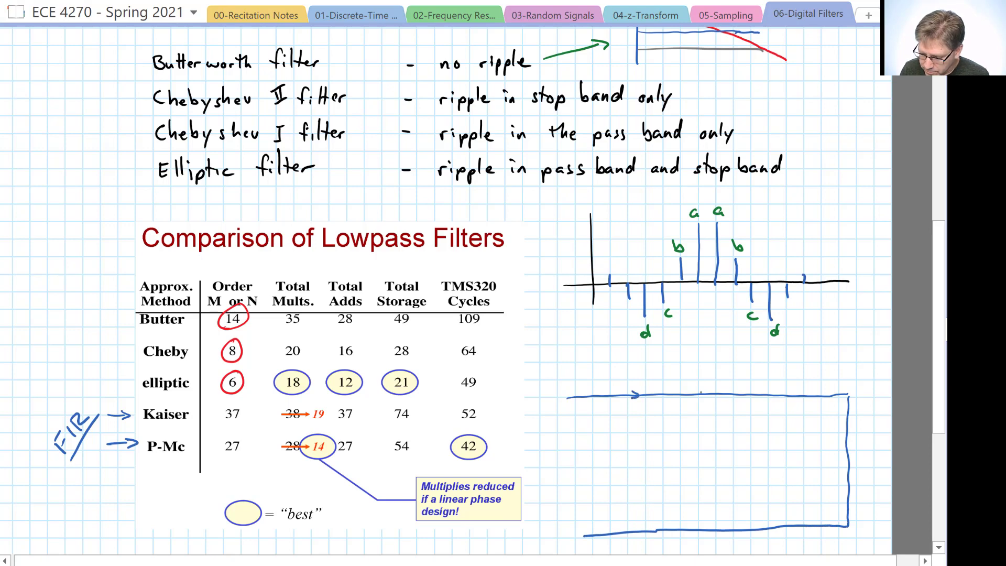
left_click_drag(698, 390, 698, 399)
left_click_drag(778, 391, 779, 402)
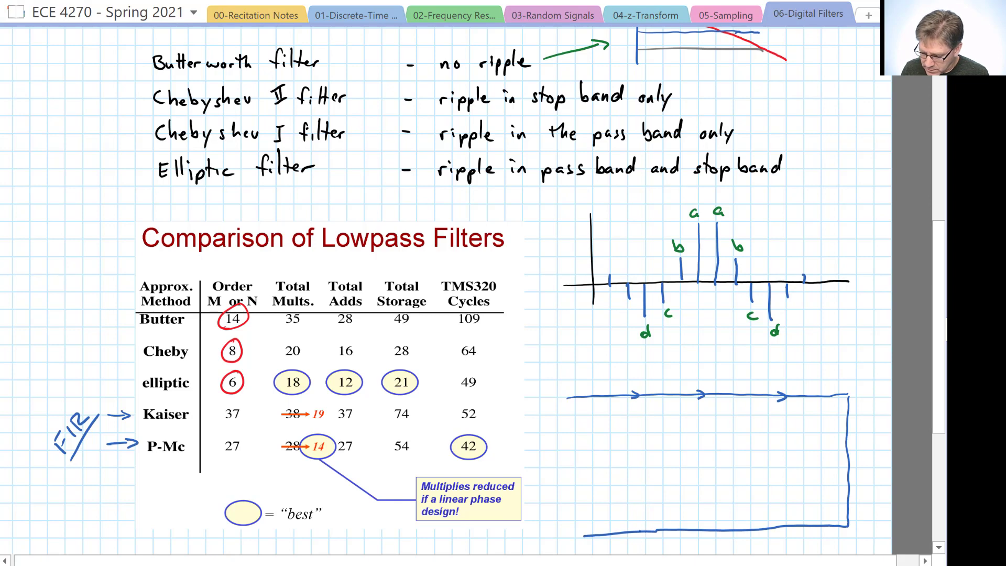
left_click_drag(642, 528, 648, 540)
left_click_drag(708, 528, 709, 536)
left_click_drag(792, 520, 799, 529)
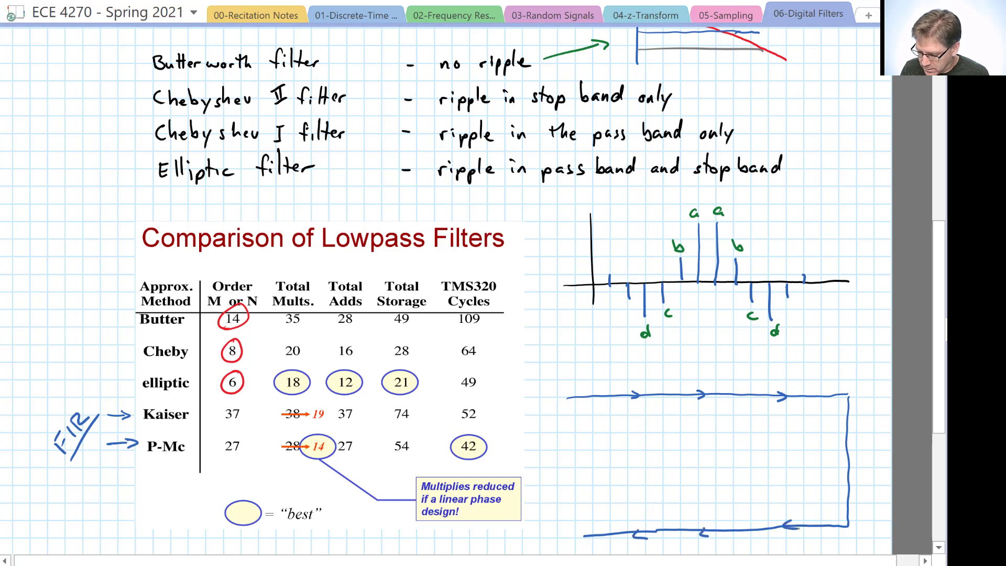
- Label the input x[n] and write z⁻¹ at each delay on the top and bottom branches
left_click_drag(557, 368, 566, 379)
mouse_move(566, 368)
left_mouse_down()
mouse_move(558, 380)
mouse_move(639, 385)
mouse_move(647, 370)
left_mouse_up()
mouse_move(650, 366)
left_mouse_down()
mouse_move(651, 375)
mouse_move(708, 381)
mouse_move(715, 366)
left_mouse_up()
mouse_move(718, 360)
left_mouse_down()
mouse_move(720, 369)
mouse_move(788, 384)
mouse_move(794, 371)
left_mouse_up()
left_click_drag(796, 366, 797, 374)
left_click_drag(786, 542, 792, 551)
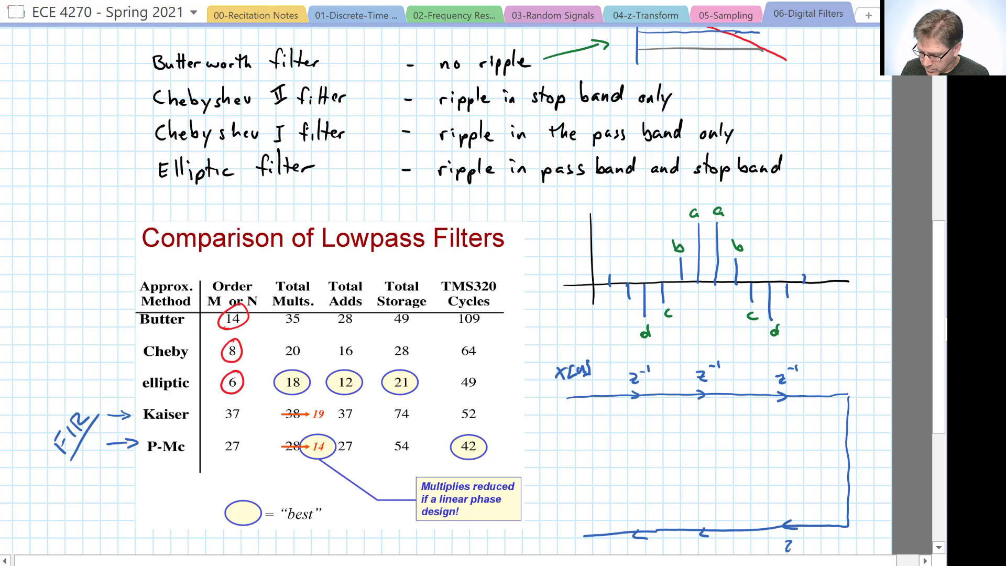
left_click_drag(694, 545, 703, 553)
left_click_drag(709, 548, 714, 546)
left_click_drag(718, 539, 721, 546)
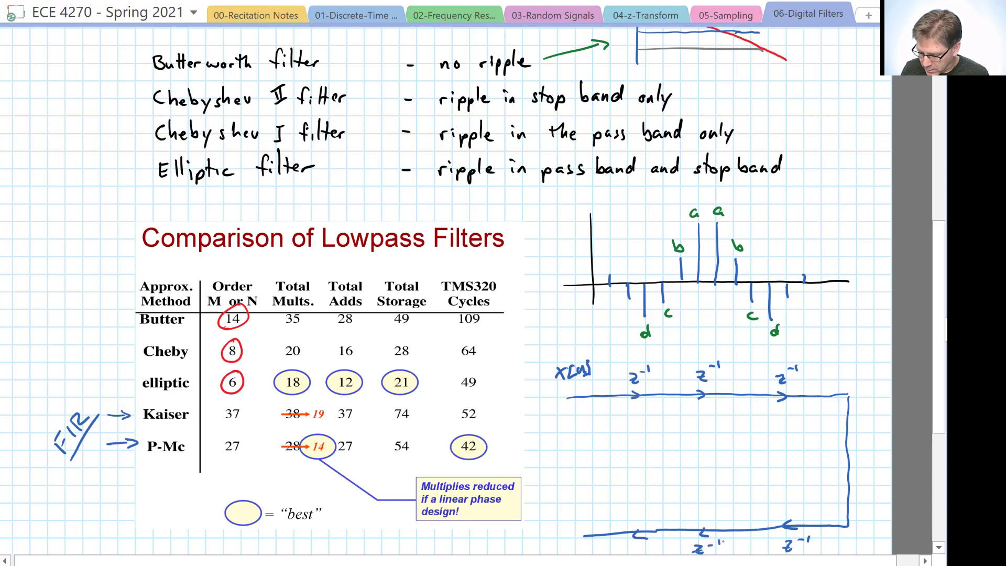
mouse_move(638, 550)
left_mouse_down()
mouse_move(648, 556)
mouse_move(657, 545)
left_mouse_up()
left_click_drag(660, 540, 662, 550)
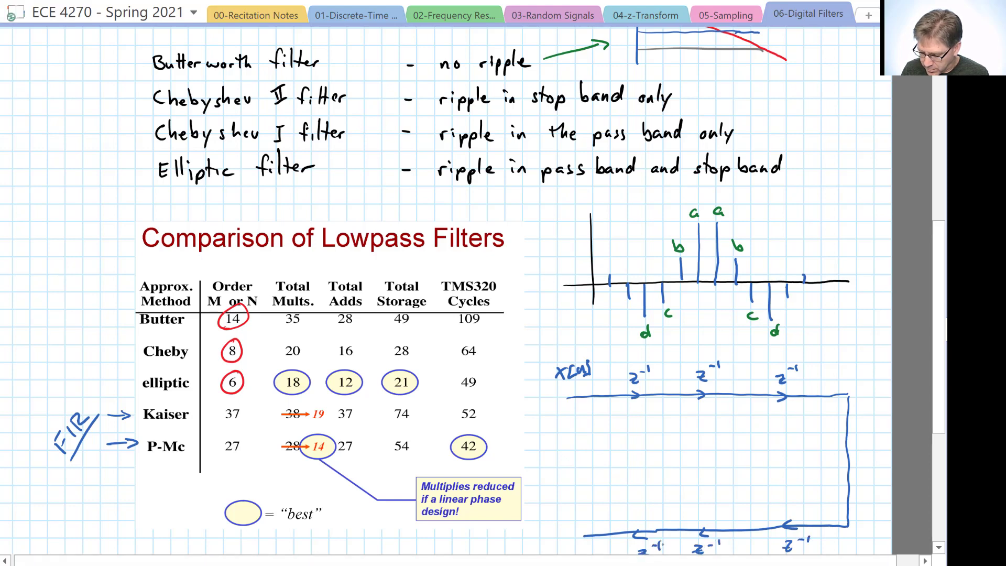
- Add green e and f labels to the outer stems on both sides and dot a tap point on the input line
scroll(446, 288, "down", 3)
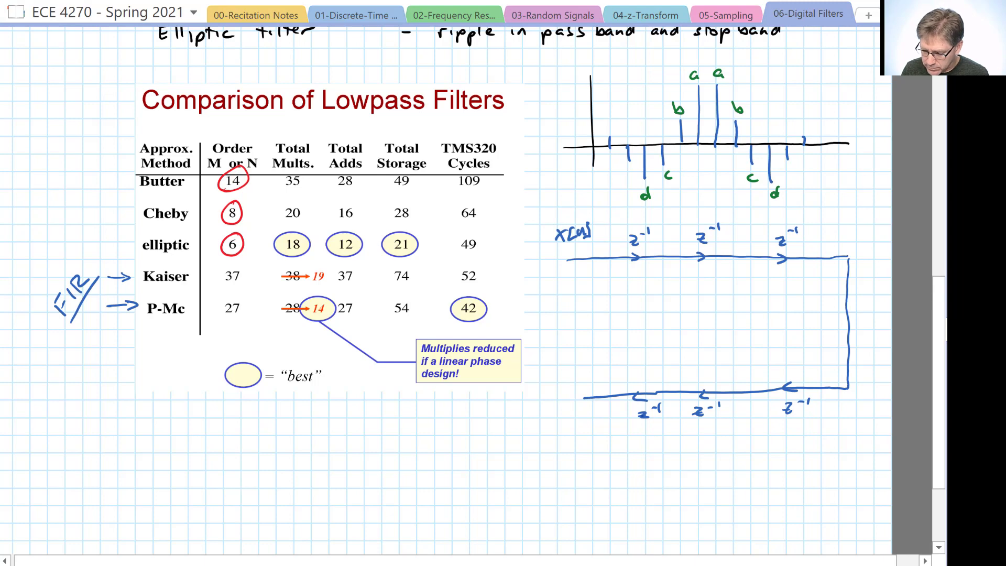
left_click_drag(636, 416, 649, 422)
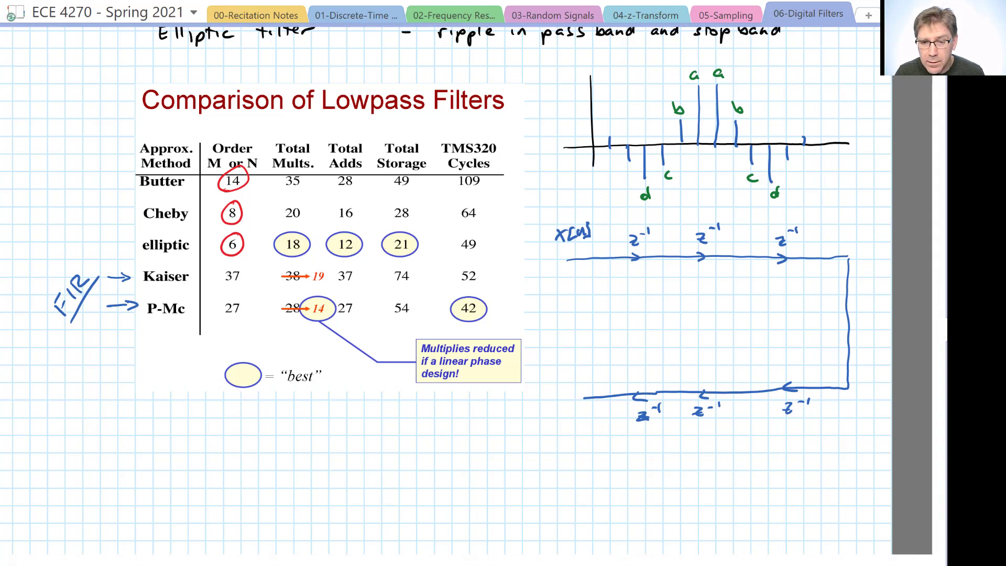
left_click_drag(625, 173, 634, 178)
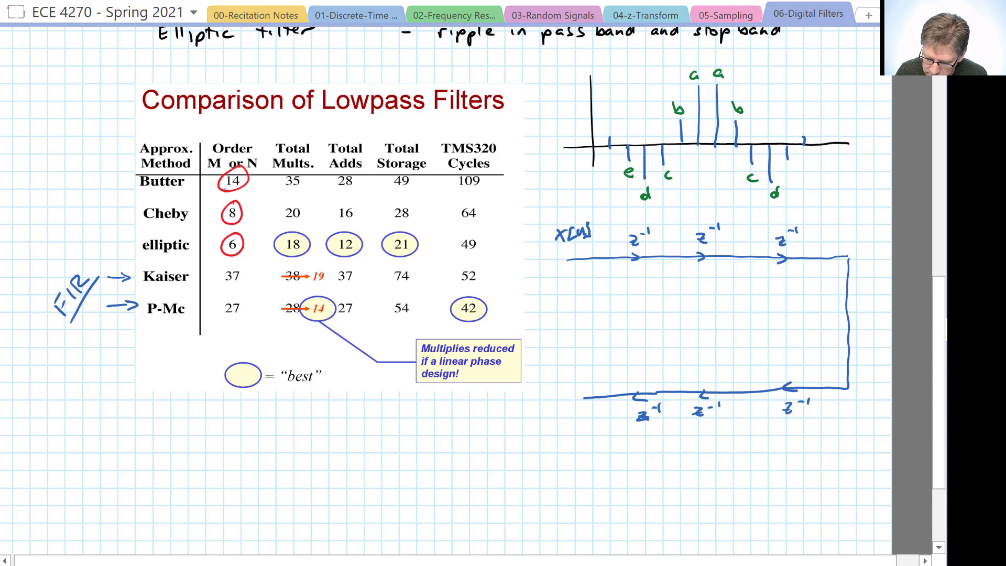
left_click_drag(617, 111, 612, 130)
left_click_drag(609, 122, 619, 123)
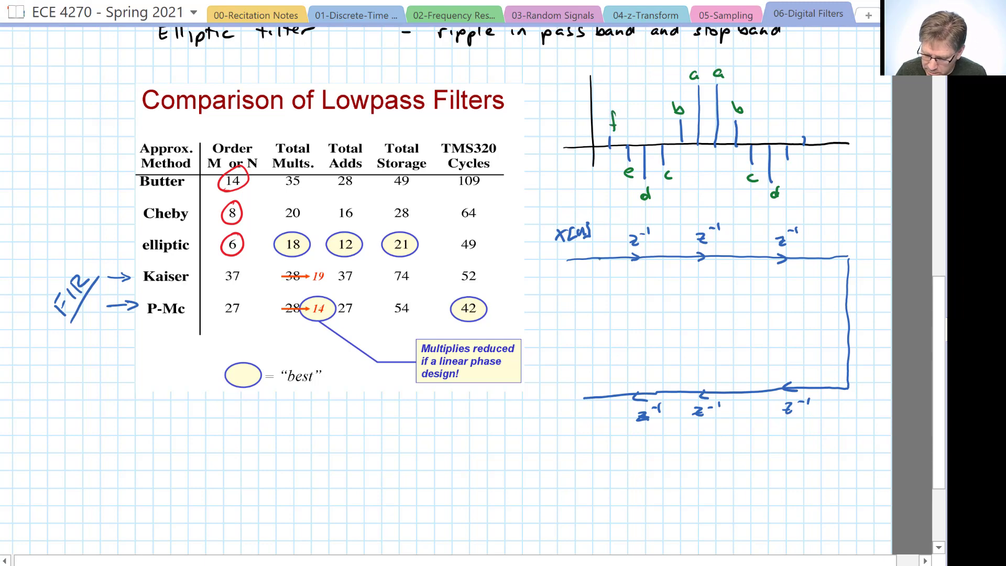
left_click_drag(608, 255, 610, 258)
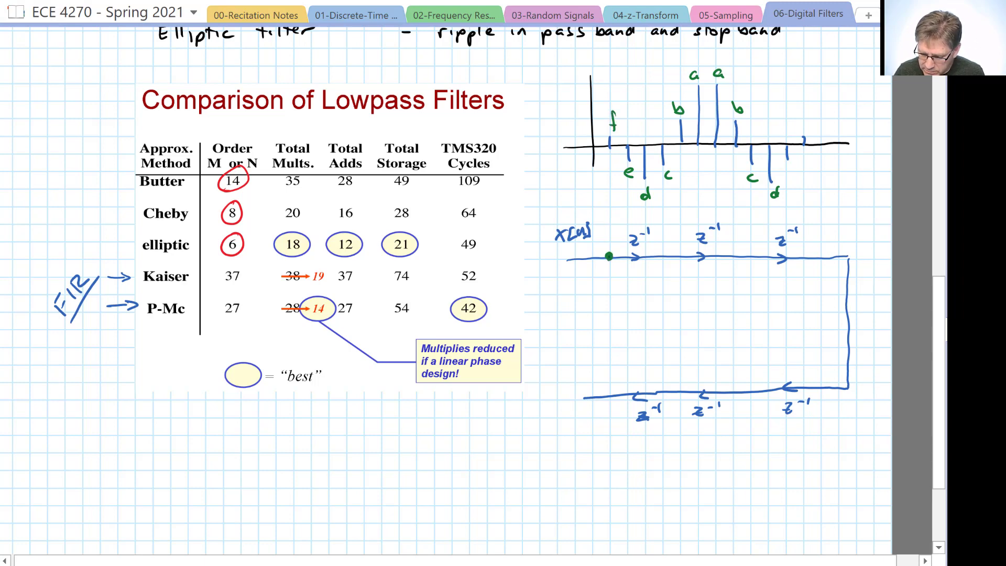
left_click_drag(786, 171, 795, 175)
left_click_drag(815, 108, 810, 127)
left_click_drag(805, 119, 817, 118)
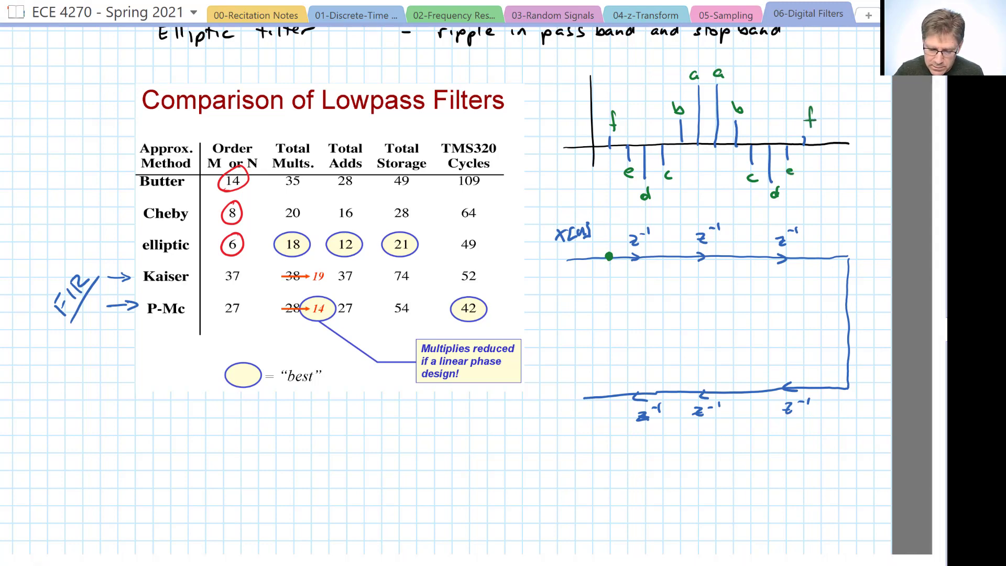
- Draw the first tap link from the input down to the bottom line, label multiplier f, and add the output line
left_click_drag(610, 259, 609, 310)
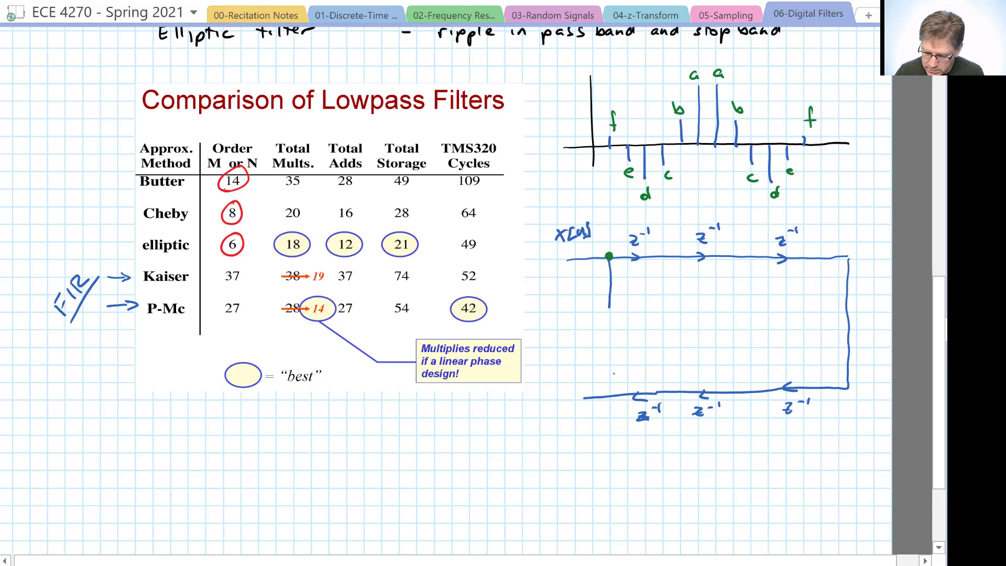
mouse_move(609, 398)
left_mouse_down()
mouse_move(613, 311)
mouse_move(613, 337)
mouse_move(604, 326)
mouse_move(562, 354)
mouse_move(580, 346)
left_mouse_up()
left_click_drag(575, 307, 570, 330)
left_click_drag(565, 322, 577, 320)
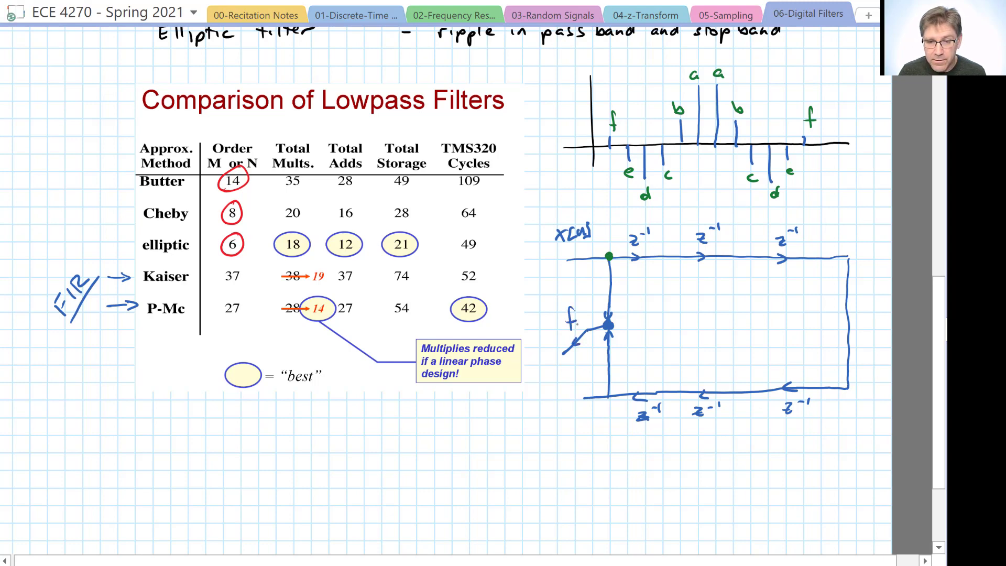
left_click_drag(562, 355, 561, 450)
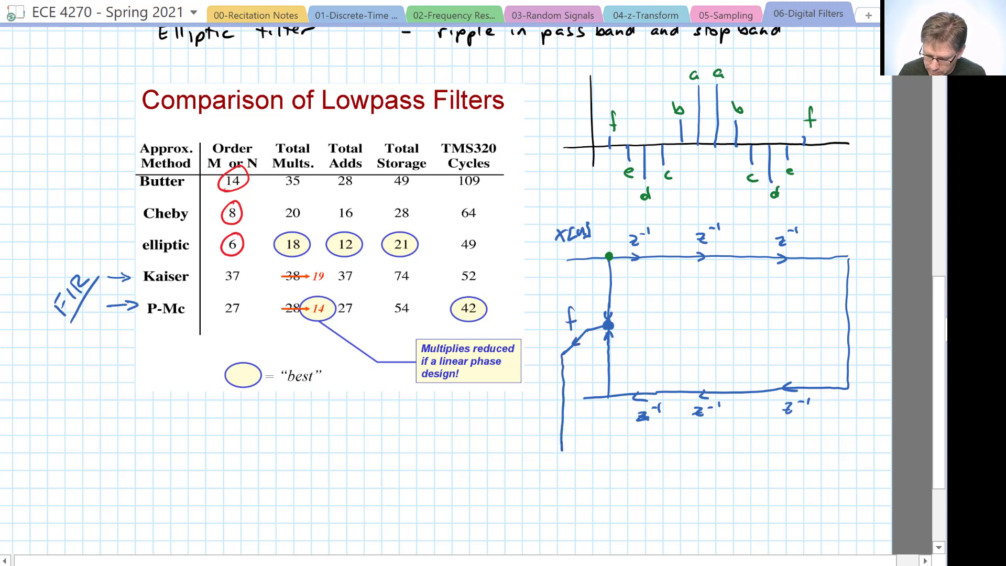
- Add a second link after the first delay with multiplier arrow e and a summing line toward the output
left_click(675, 257)
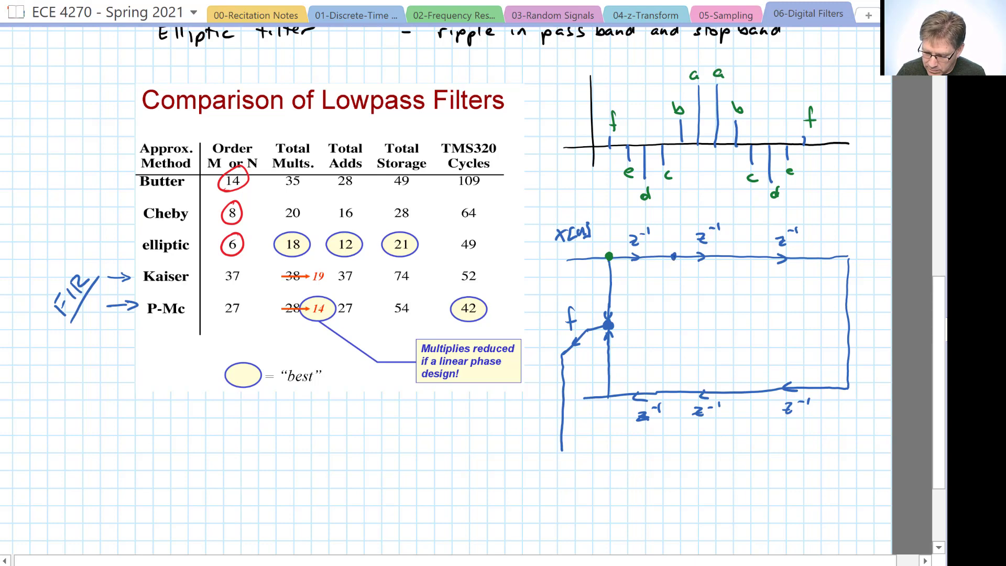
left_click_drag(675, 257, 681, 391)
left_click(679, 390)
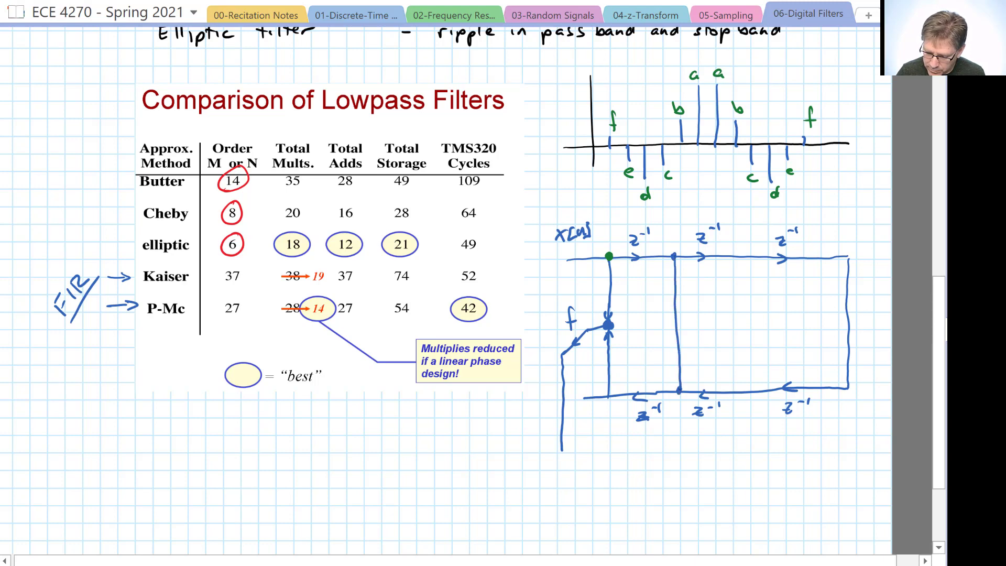
left_click_drag(673, 322, 673, 325)
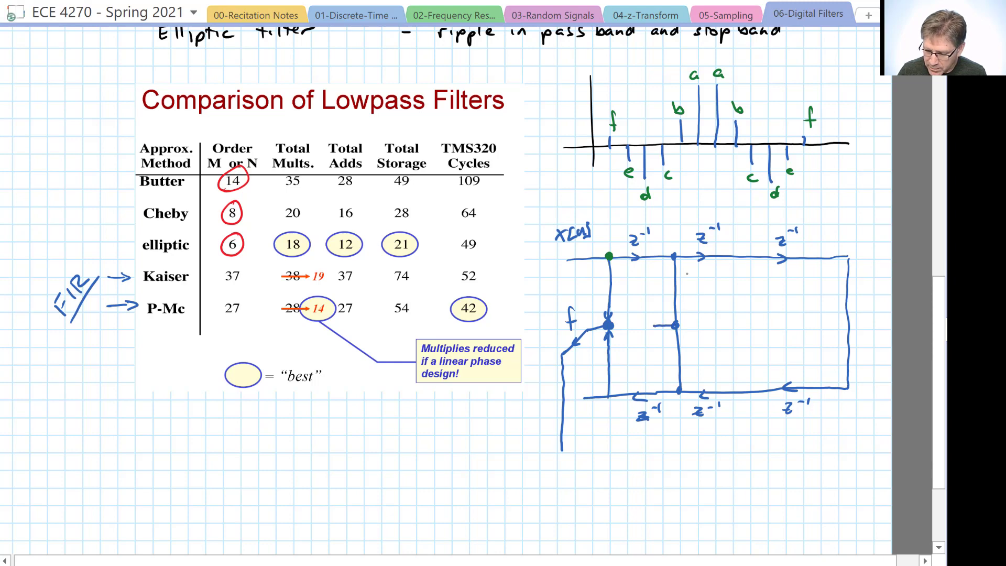
mouse_move(654, 327)
left_mouse_down()
mouse_move(636, 345)
mouse_move(640, 327)
mouse_move(655, 325)
mouse_move(633, 348)
mouse_move(634, 371)
left_mouse_up()
left_click_drag(559, 375, 644, 374)
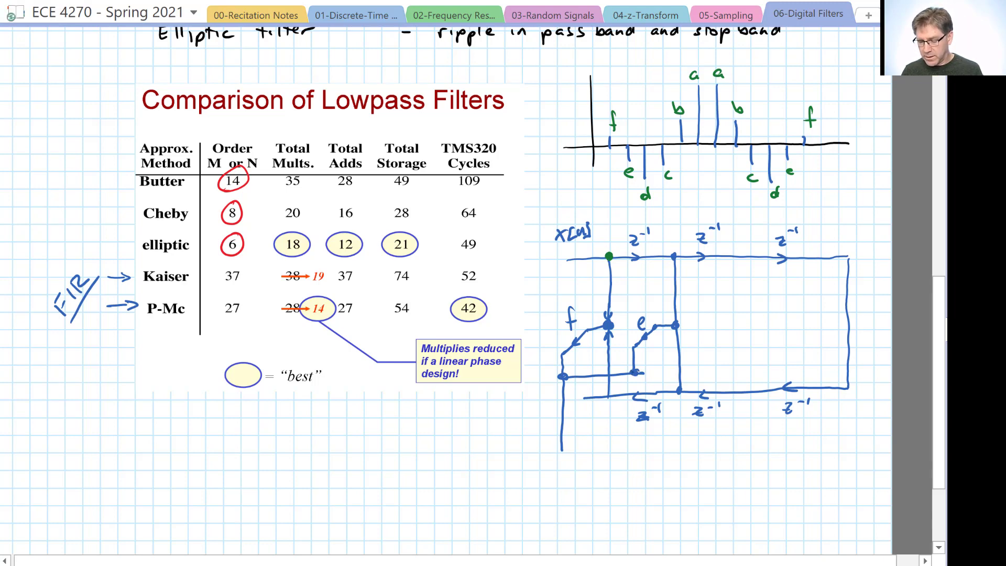
- Add a third link with multiplier d and extend the summing line to the right
left_click_drag(733, 257, 736, 387)
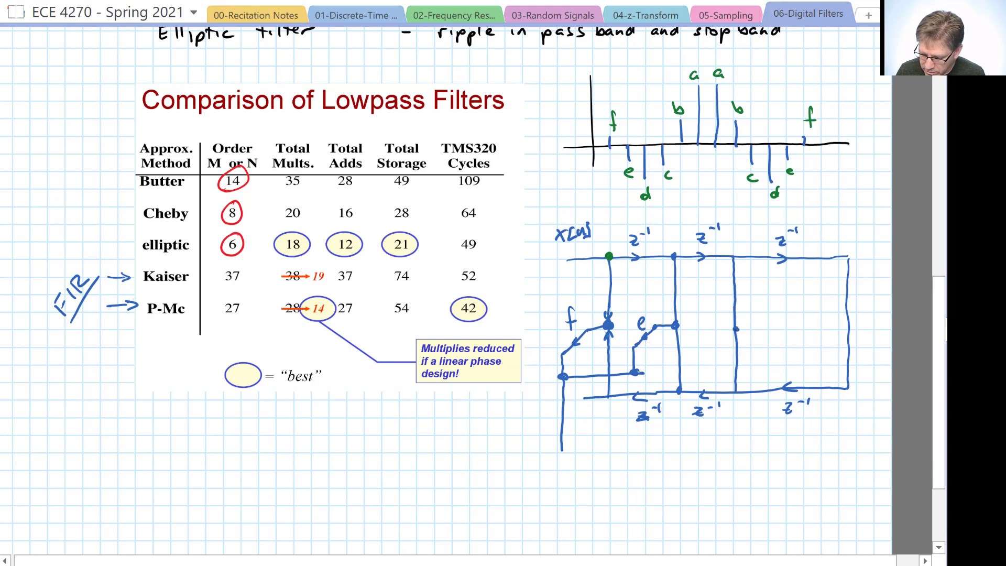
mouse_move(736, 329)
left_mouse_down()
mouse_move(704, 345)
mouse_move(704, 367)
left_mouse_up()
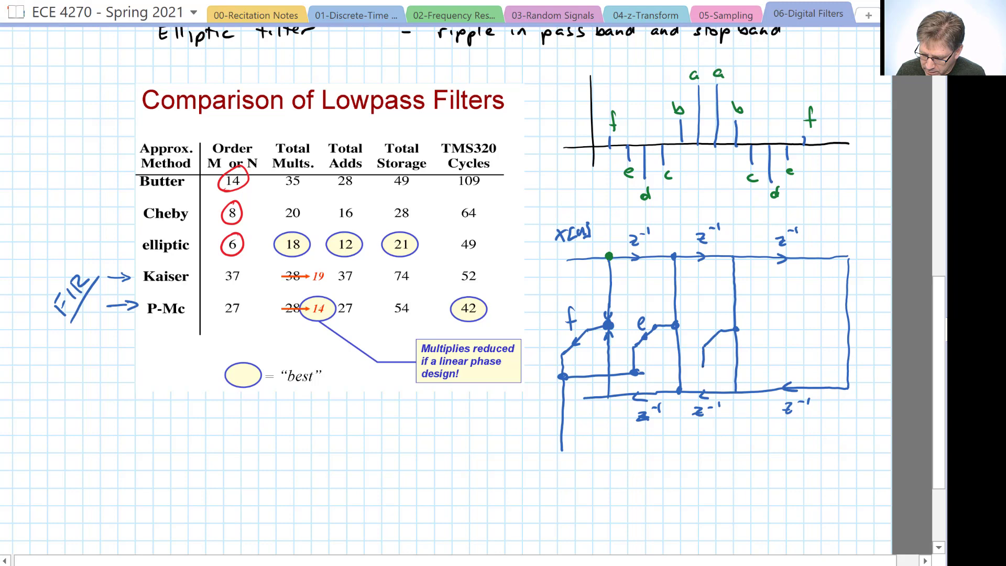
left_click_drag(639, 373, 766, 369)
left_click(704, 370)
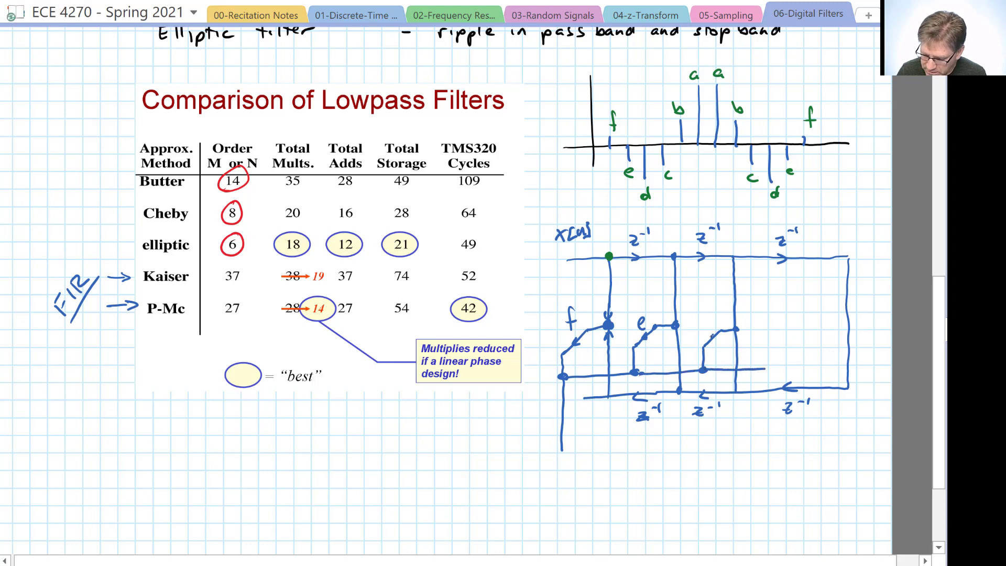
left_click_drag(708, 342, 714, 322)
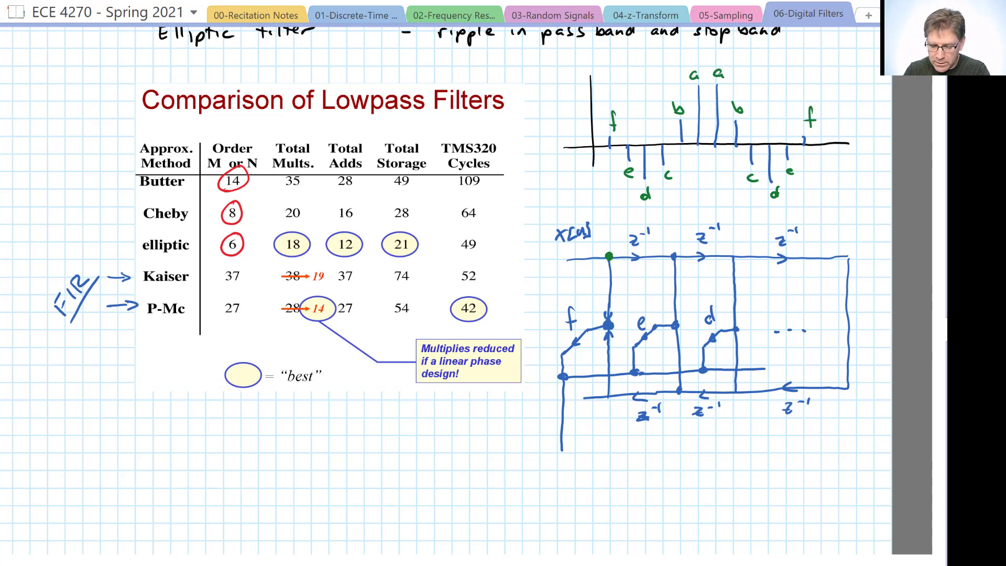
- Highlight the TMS320 Cycles column header in yellow
mouse_move(442, 148)
left_mouse_down()
mouse_move(496, 144)
mouse_move(444, 157)
mouse_move(497, 153)
mouse_move(441, 165)
mouse_move(496, 171)
left_mouse_up()
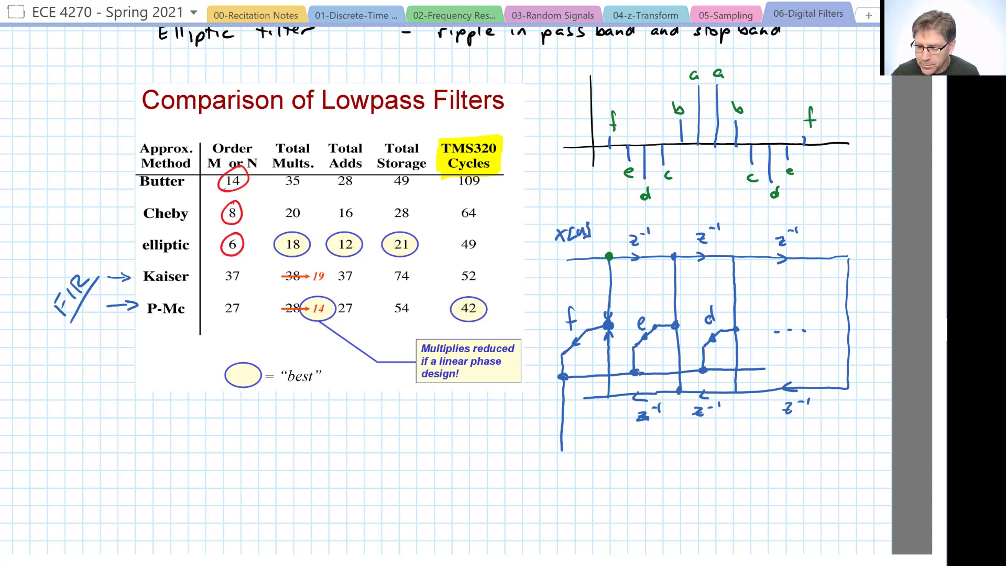
key("alt+Tab")
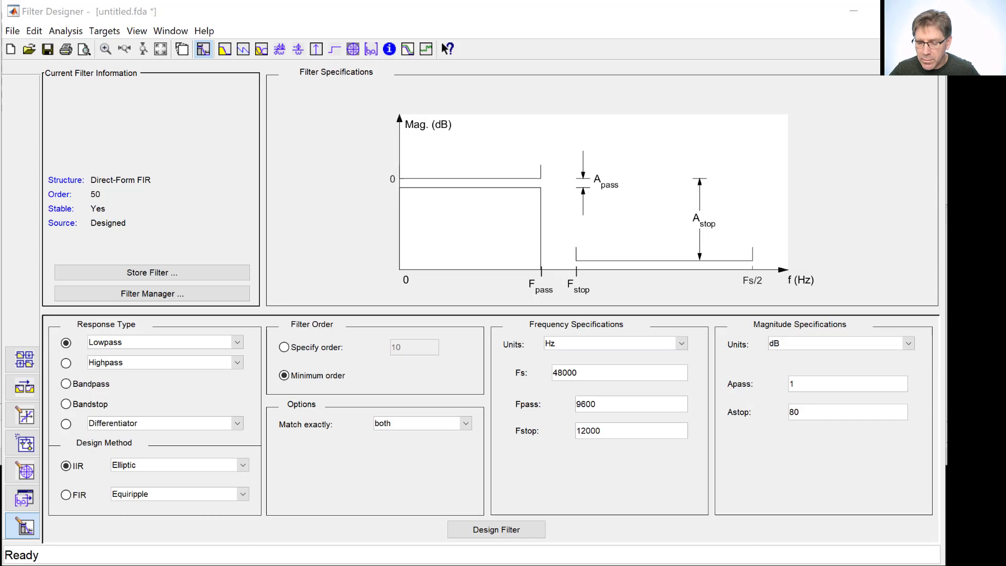
key("alt+Tab")
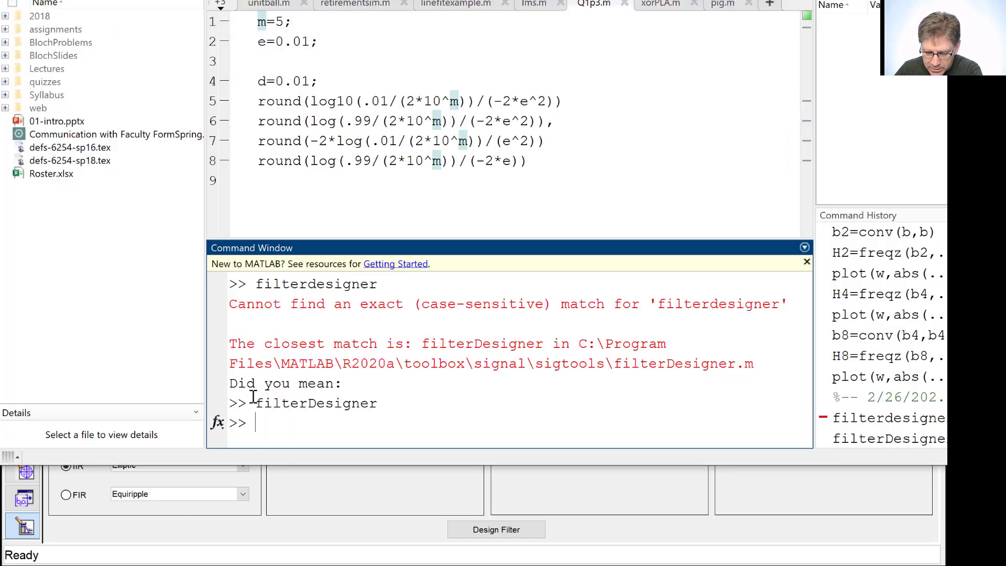
left_click_drag(255, 404, 380, 399)
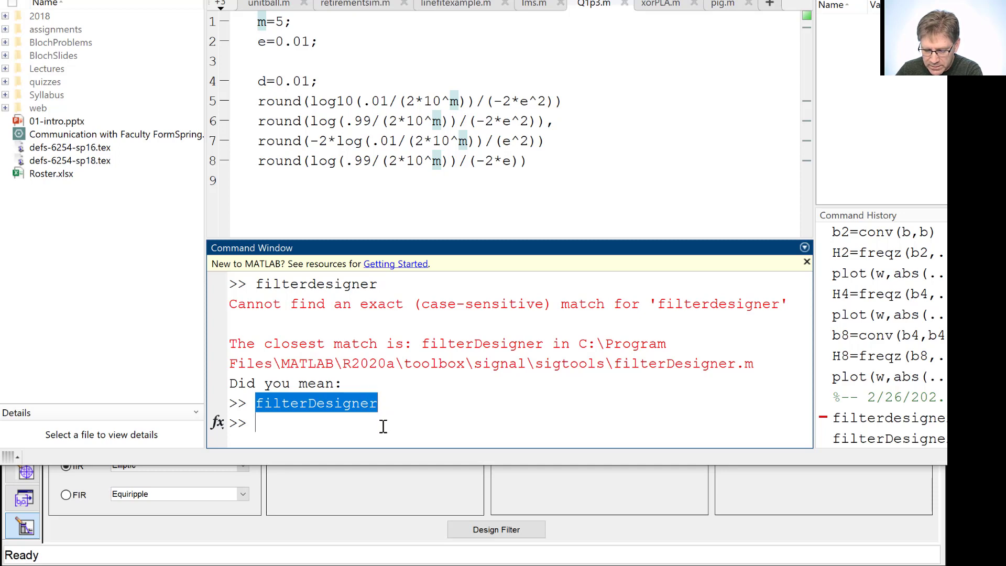
left_click(379, 527)
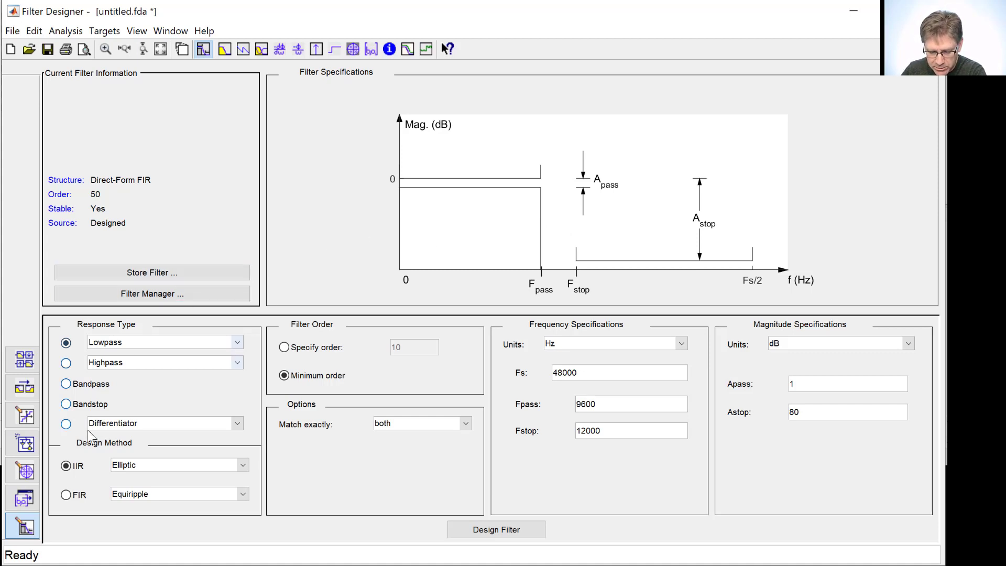
- Flip the response type to Highpass and back to Lowpass, then bring up the IIR design methods
left_click(66, 367)
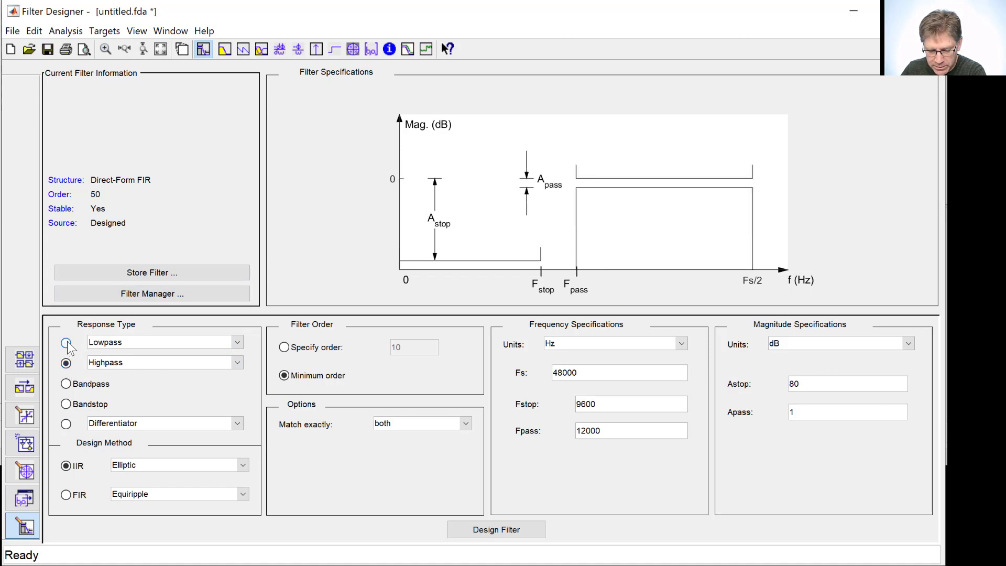
left_click(67, 343)
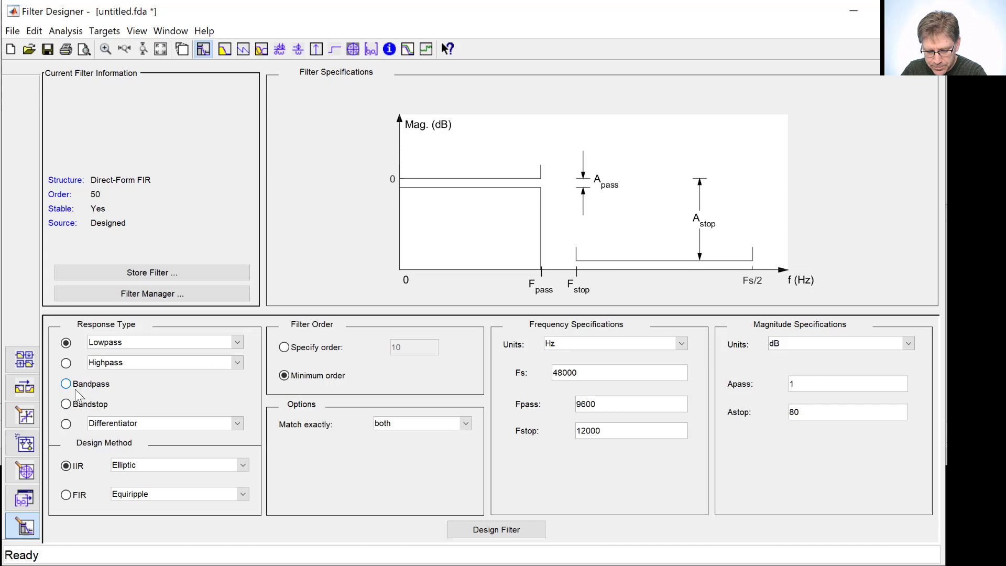
left_click(237, 464)
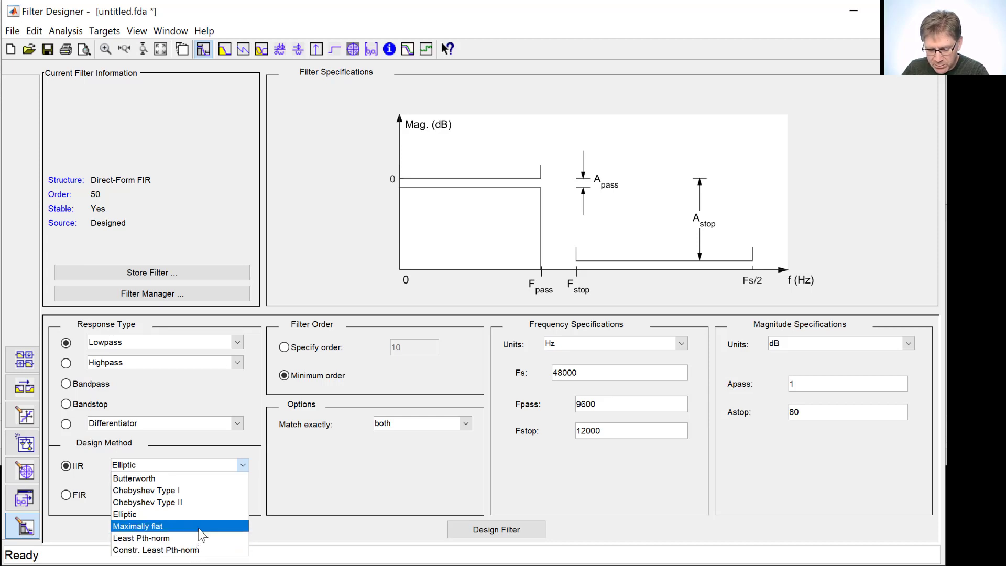
left_click(242, 473)
left_click(244, 465)
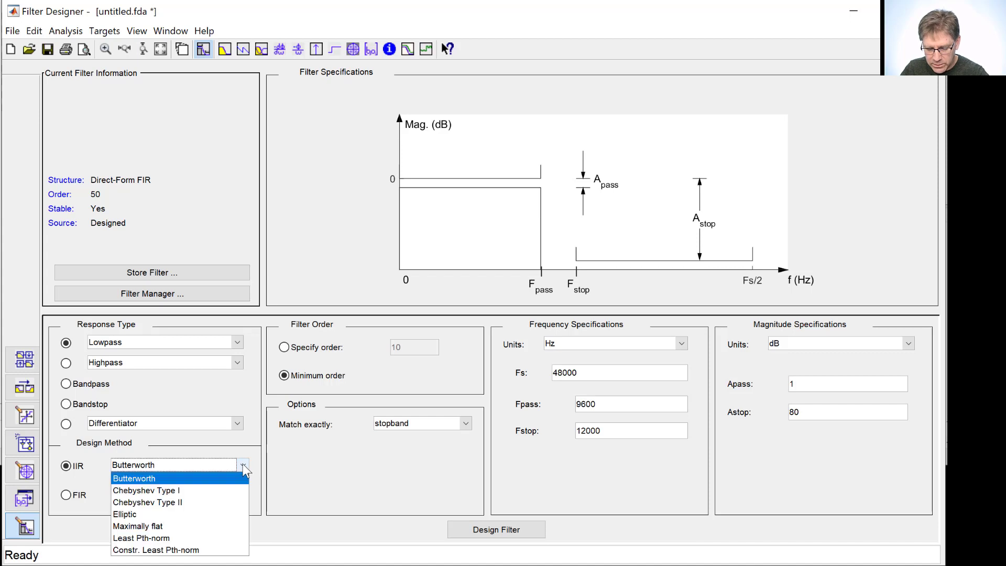
left_click(243, 464)
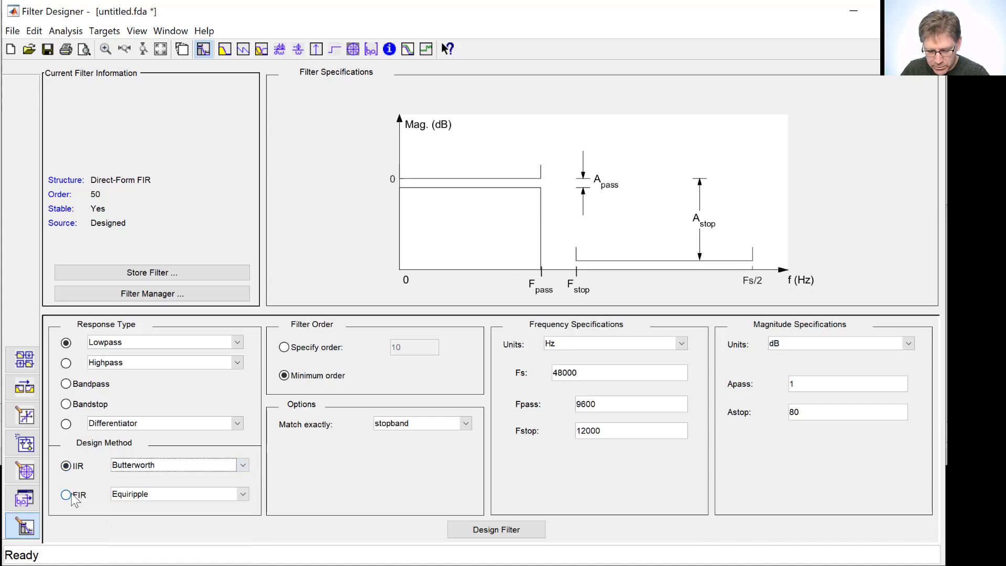
left_click(243, 495)
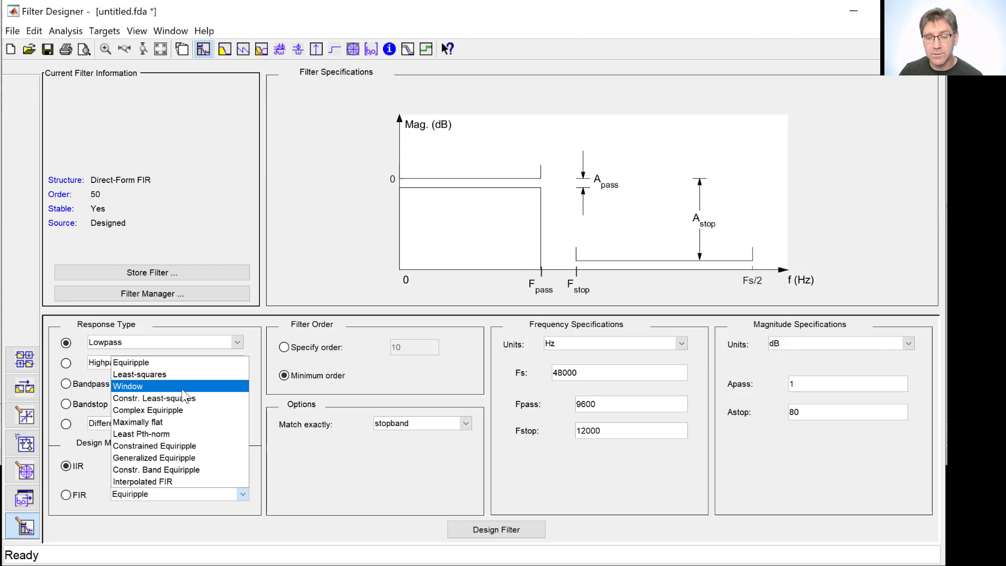
left_click(316, 487)
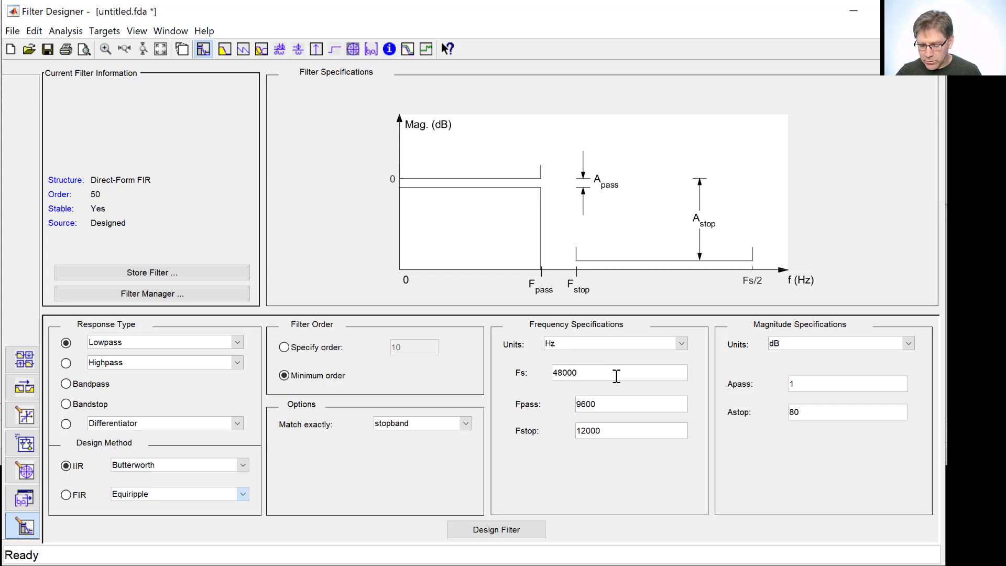
- Set Fs to 2, Fpass to .3 and Fstop to .5 in the frequency specifications
double_click(579, 373)
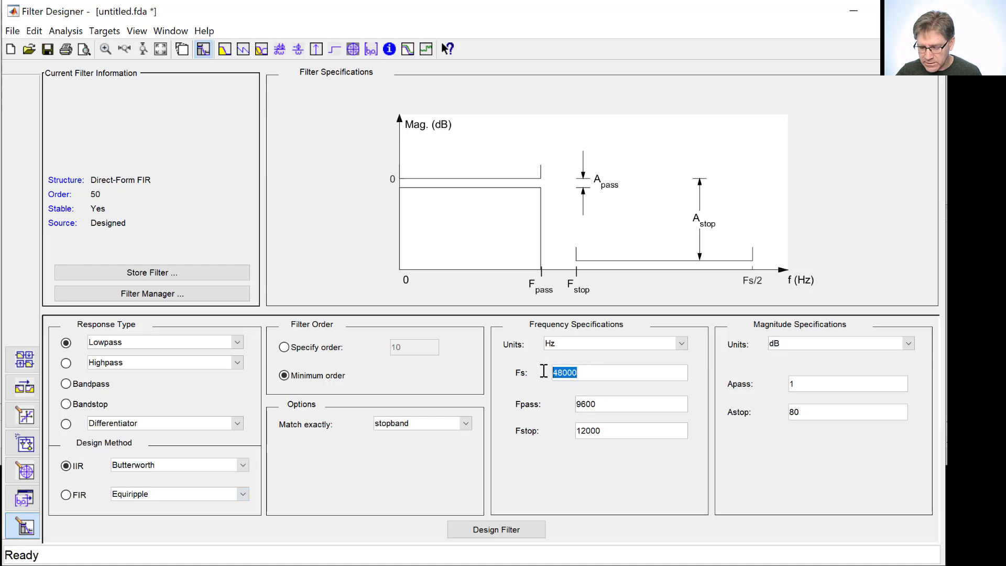
type("2")
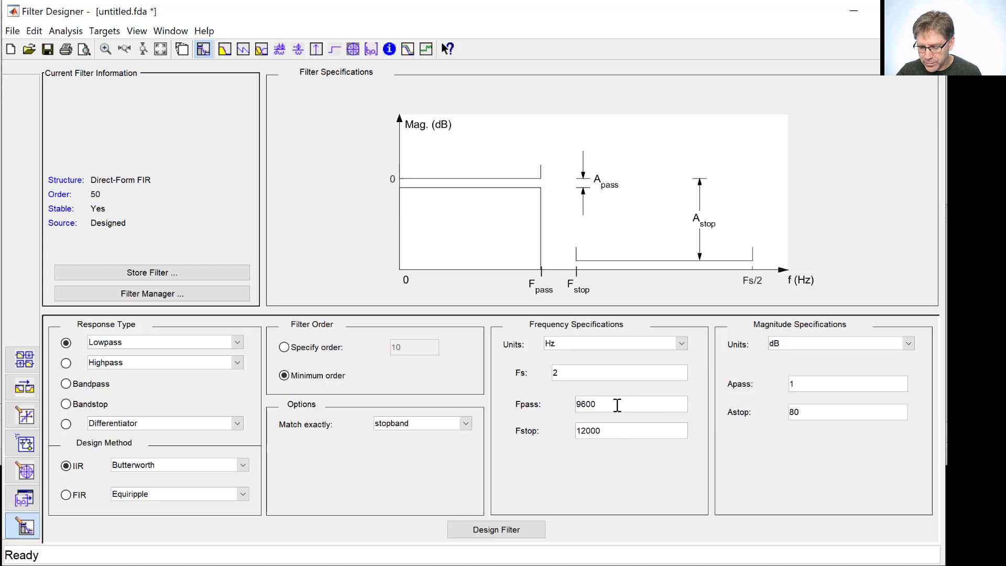
left_click_drag(615, 404, 570, 406)
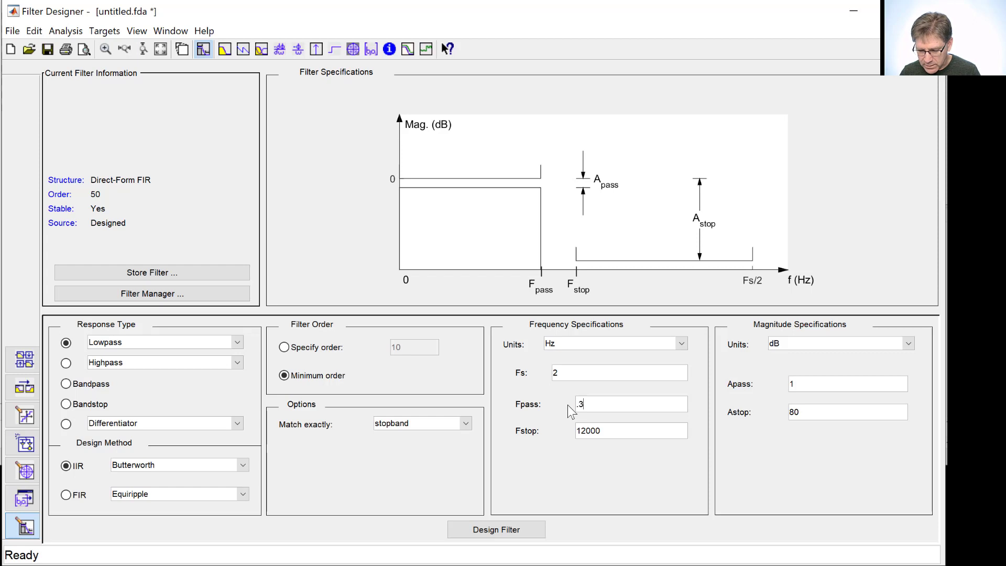
left_click_drag(608, 430, 557, 436)
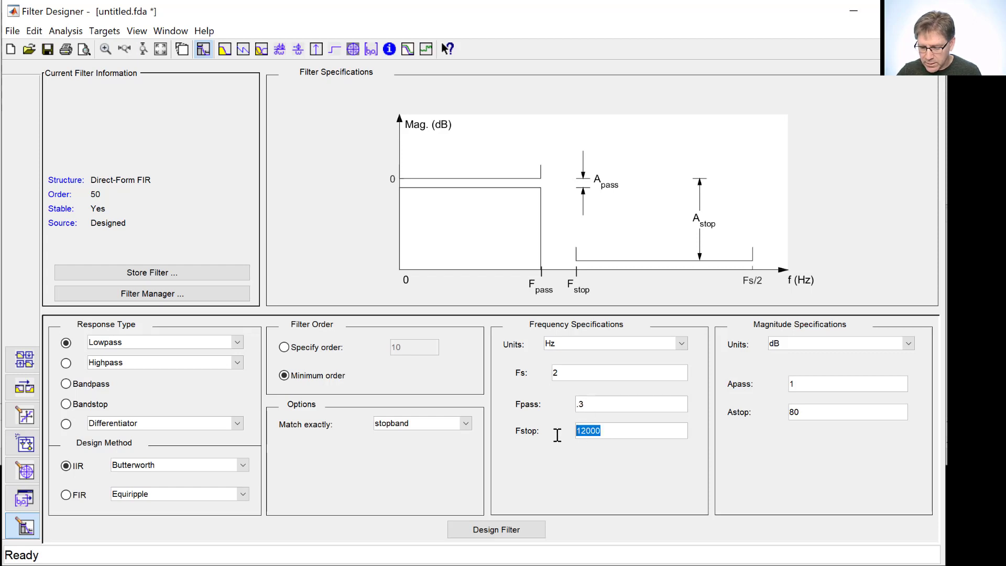
type(".5")
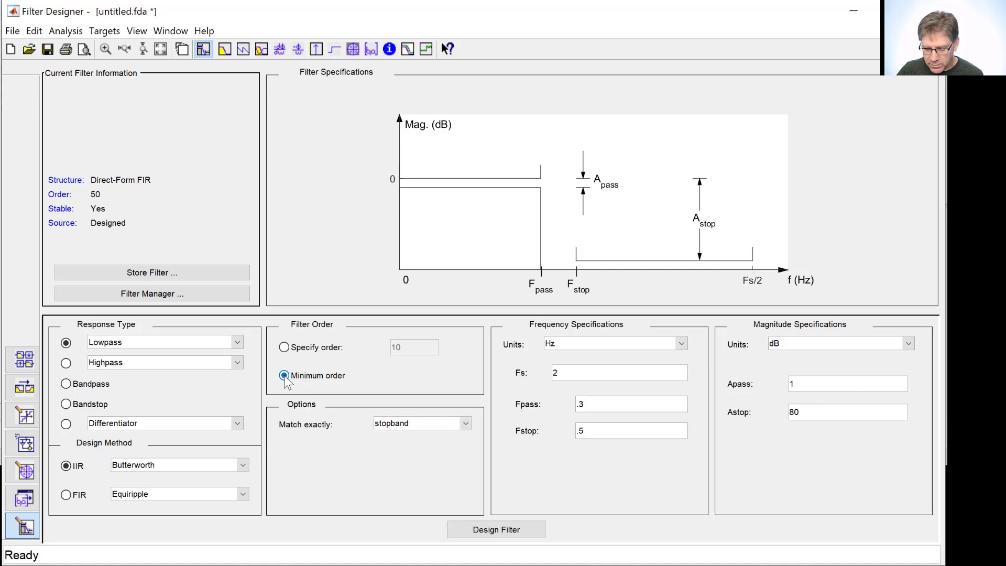
- Design the minimum-order Butterworth lowpass, yielding order 15 in 8 second-order sections
left_click(497, 531)
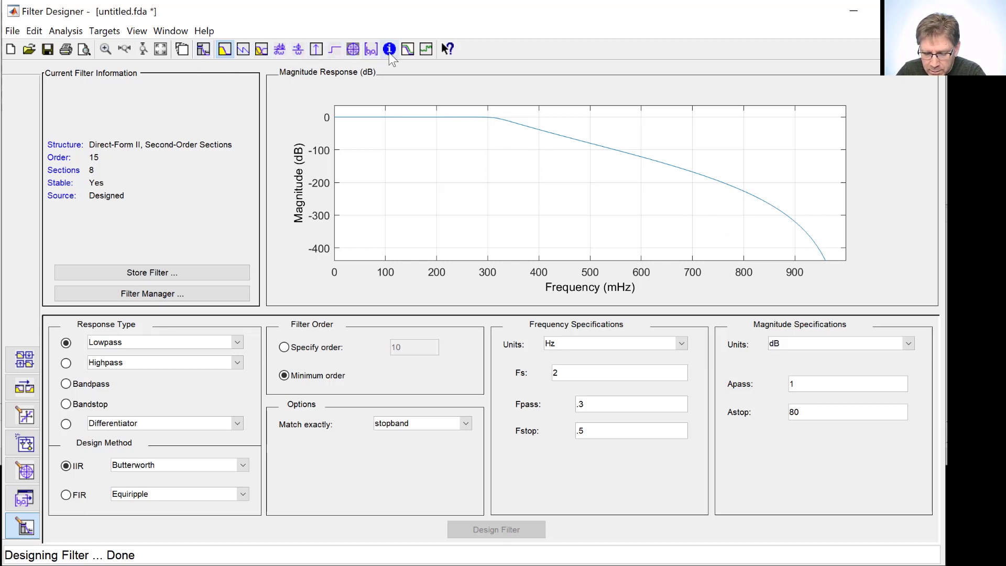
- Show the phase response, then magnitude and phase overlaid on one chart
left_click(244, 49)
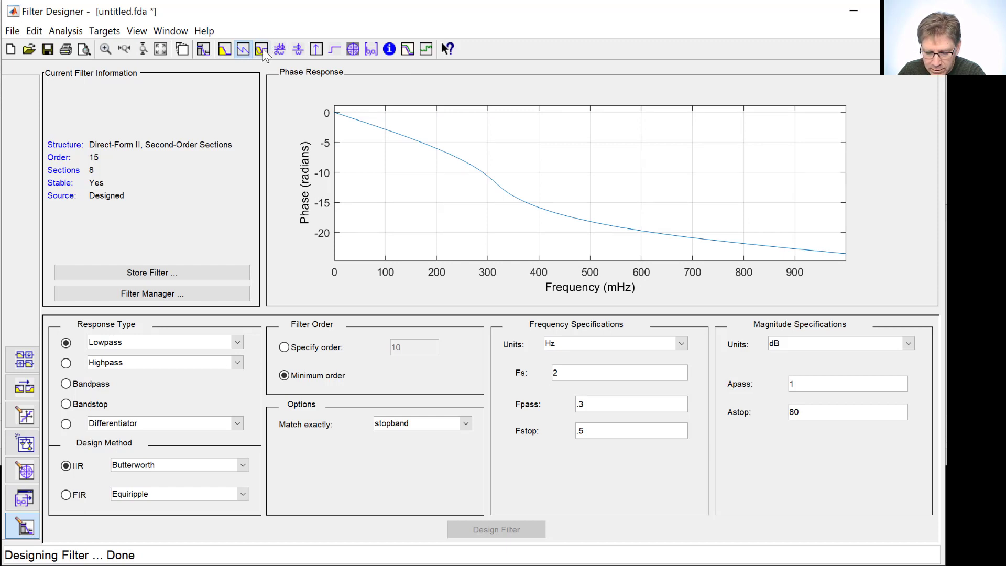
left_click(262, 51)
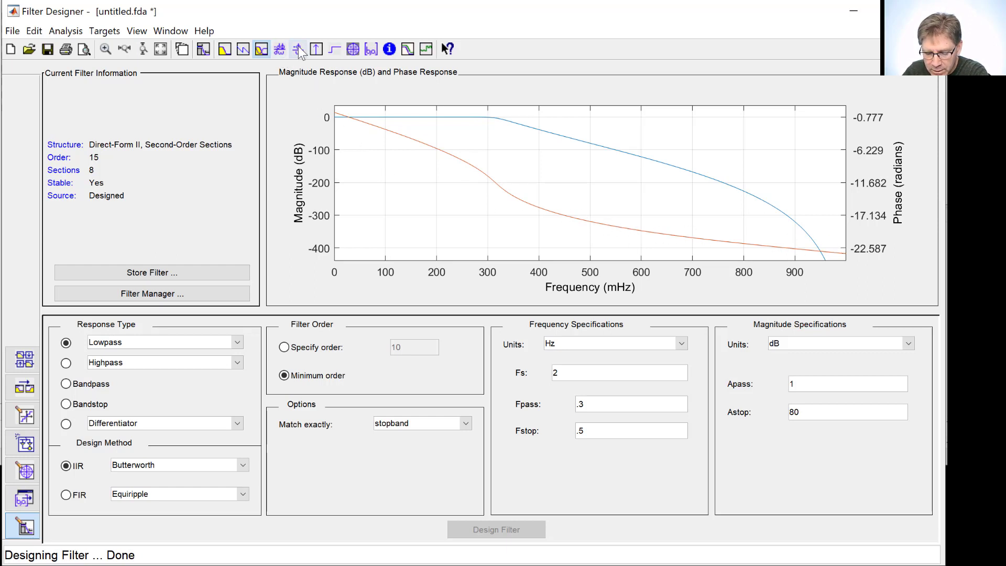
- Show the Butterworth pole-zero plot with 15 zeros at −1 and poles inside the unit circle
left_click(352, 49)
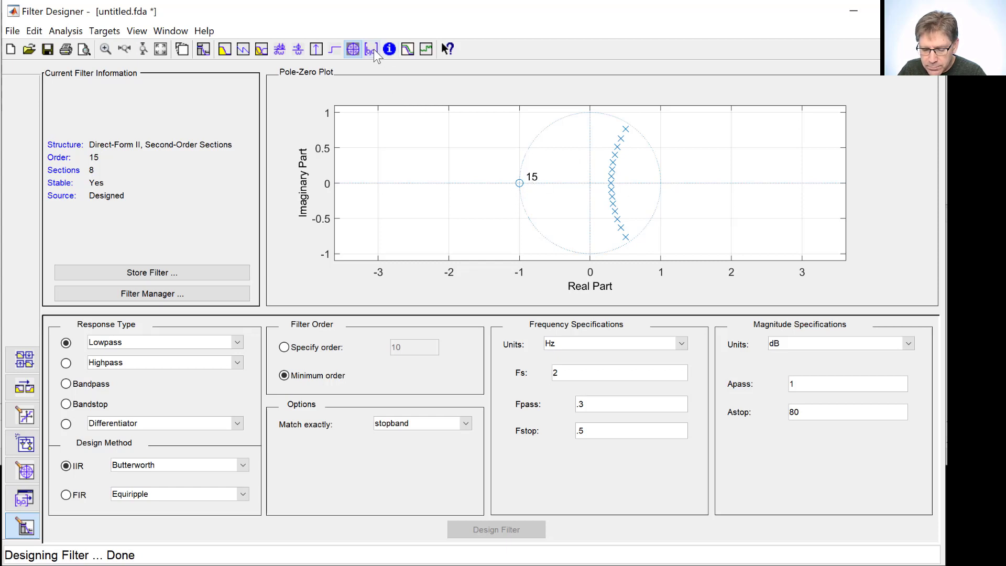
- View the estimated magnitude response, then return to the magnitude response in dB
left_click(408, 49)
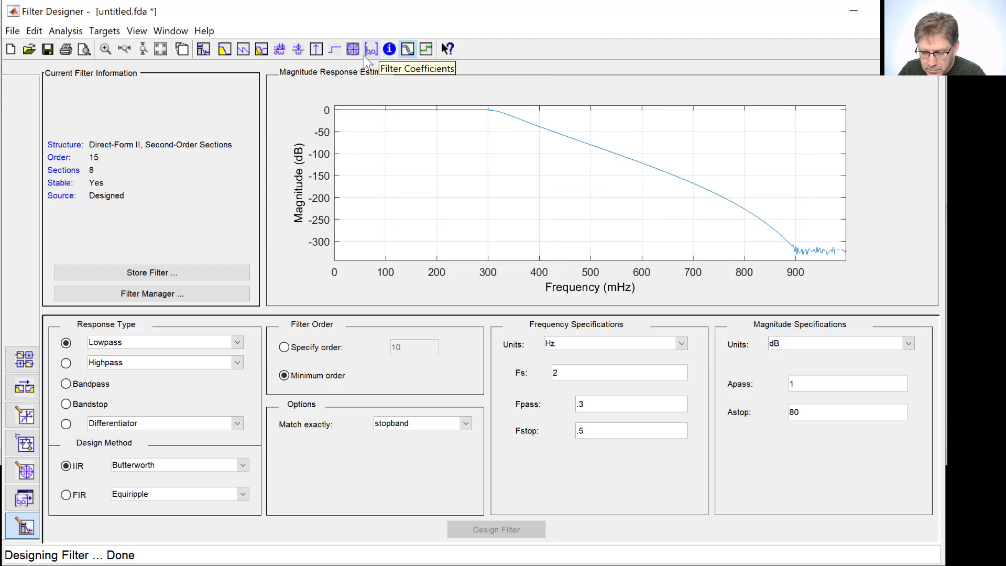
left_click(223, 50)
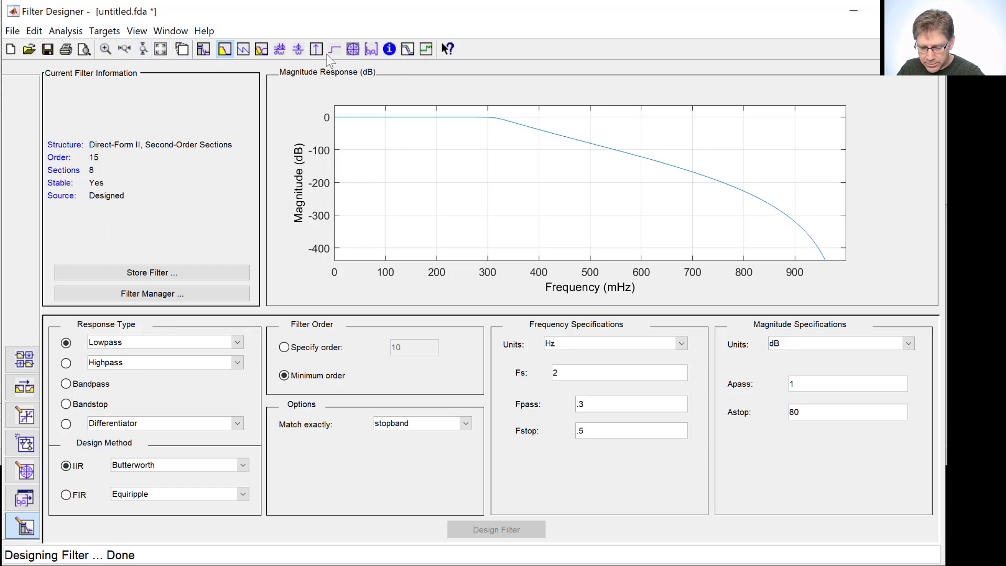
left_click(105, 48)
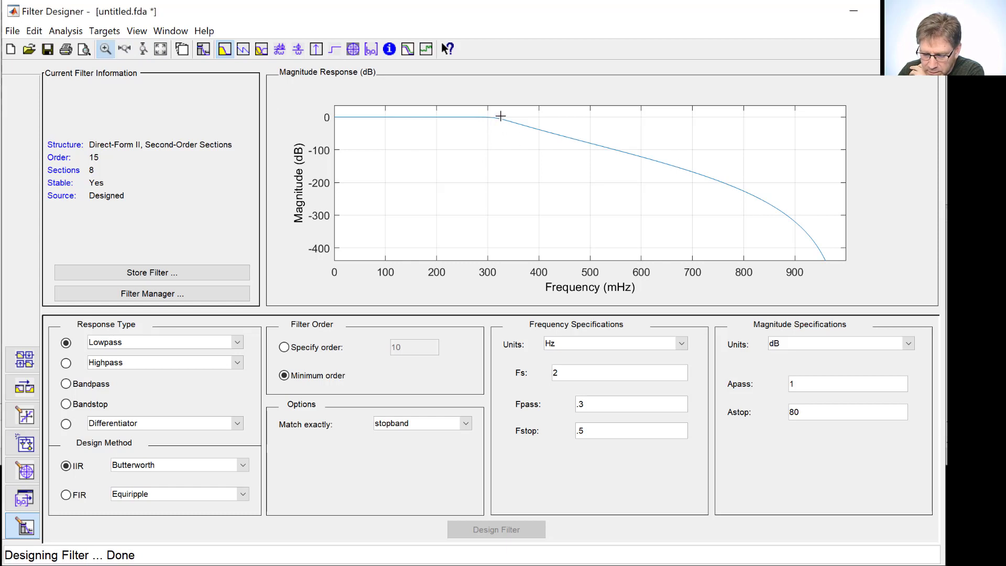
left_click_drag(497, 113, 335, 126)
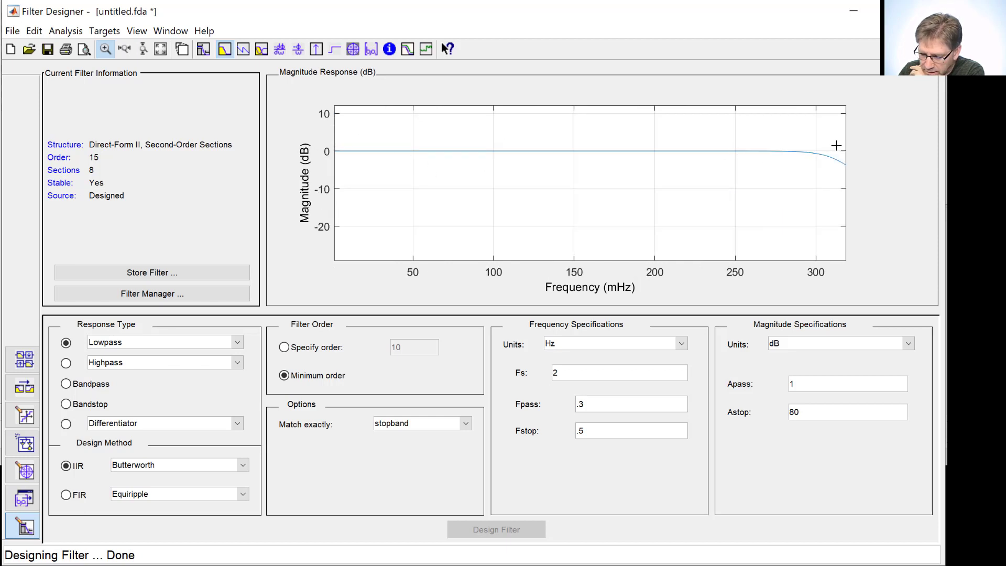
left_click_drag(823, 143, 336, 158)
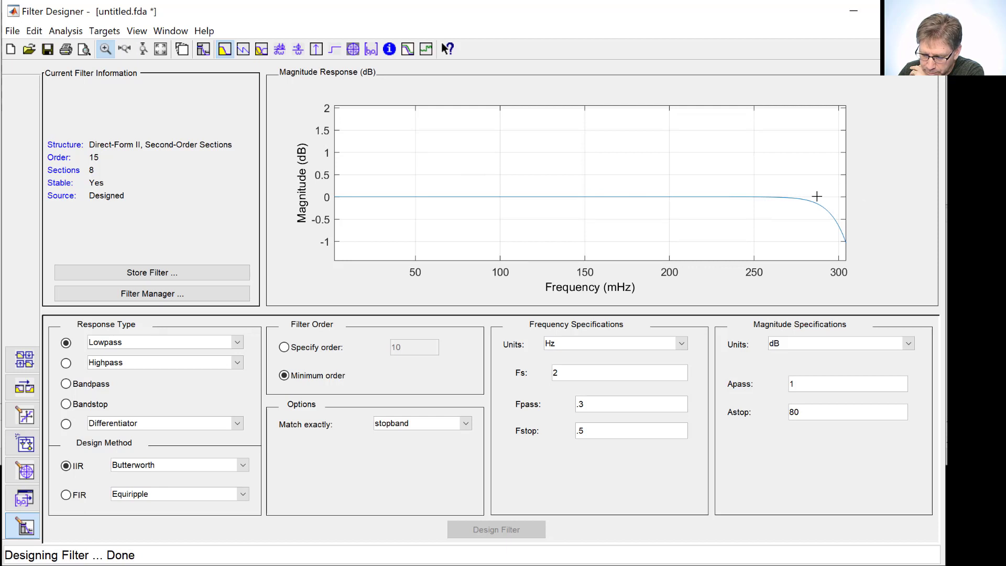
left_click_drag(800, 190, 332, 206)
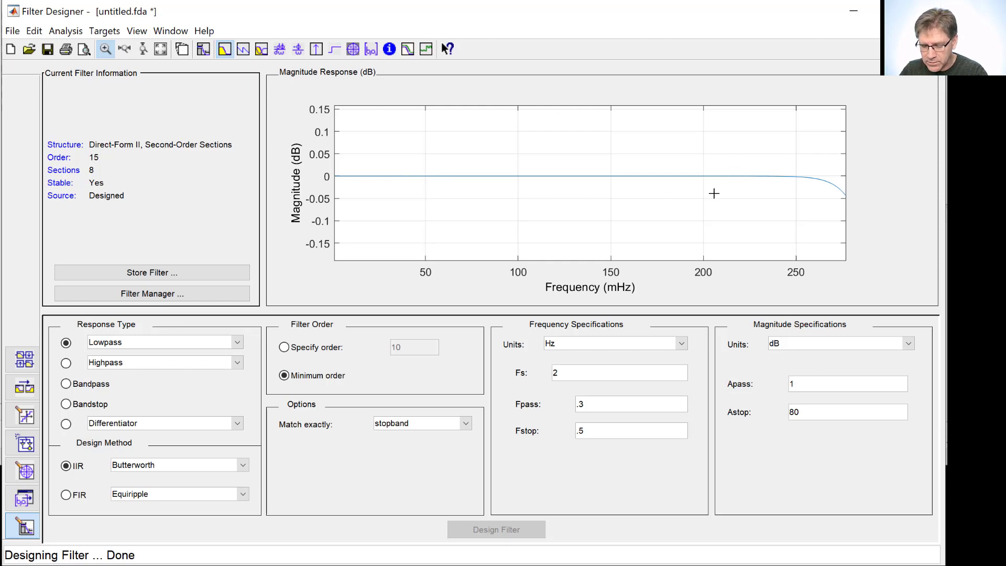
right_click(714, 192)
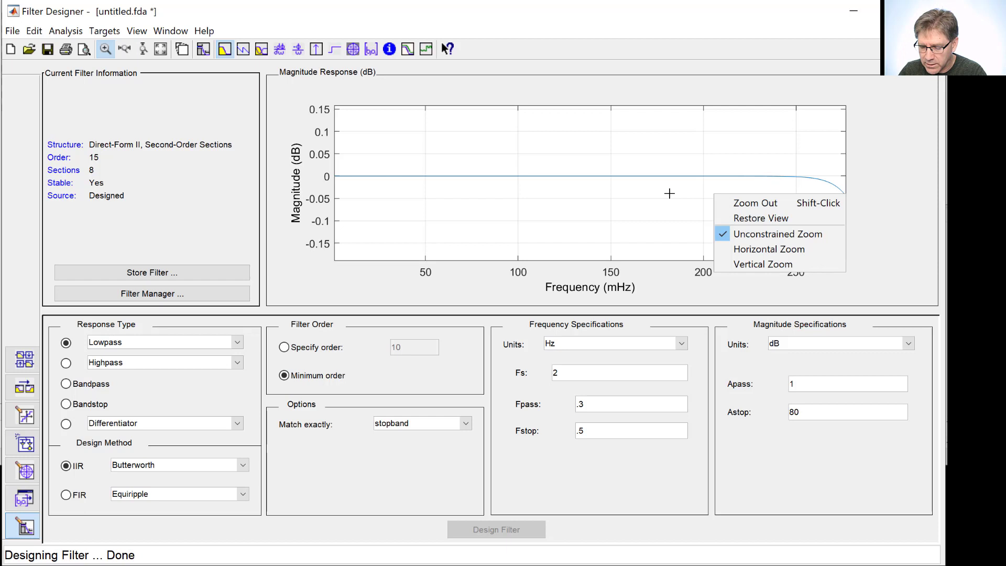
left_click(757, 203)
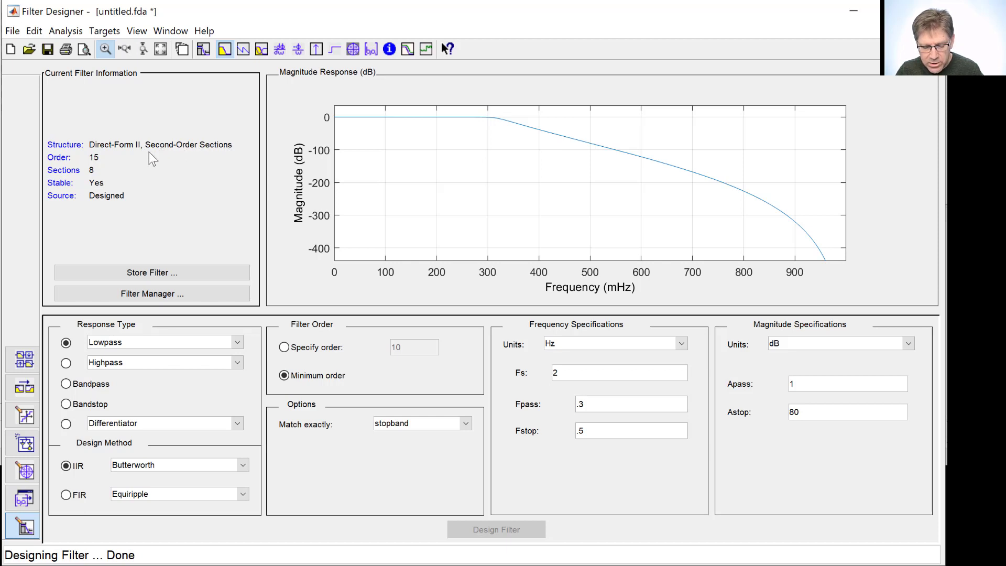
left_click(67, 31)
left_click(67, 31)
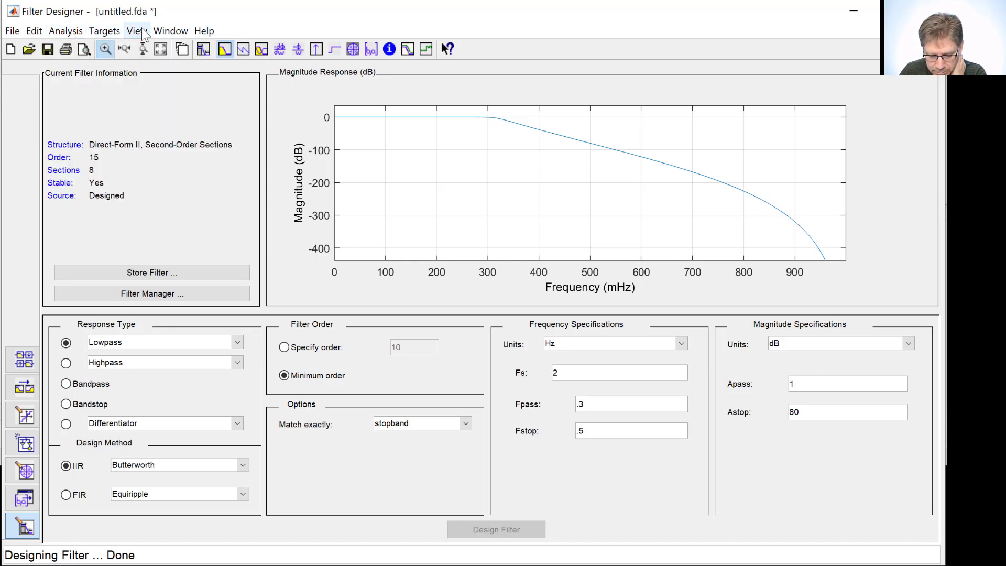
- Convert the filter to a single Direct-Form II section
left_click(103, 31)
left_click(103, 32)
left_click(35, 32)
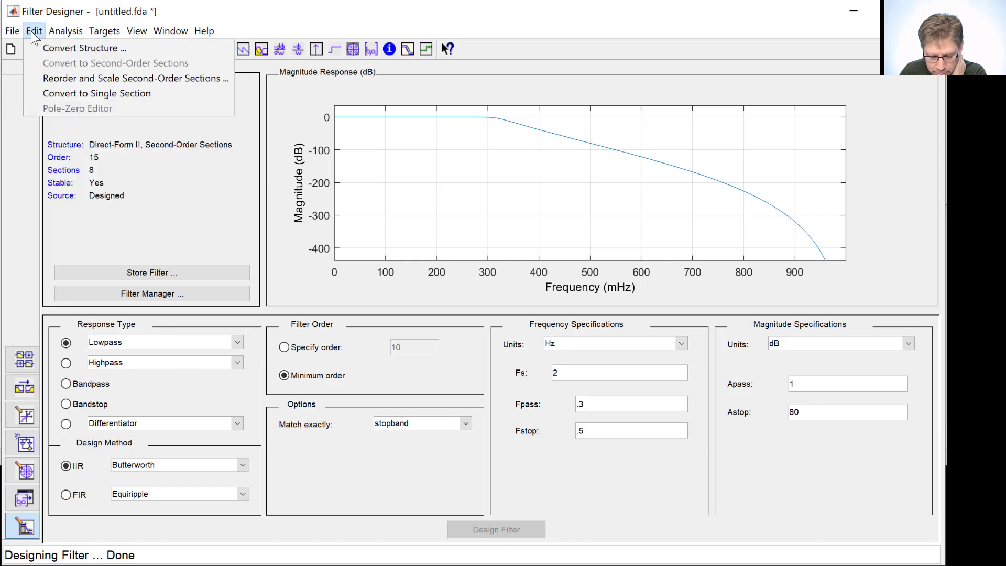
left_click(52, 90)
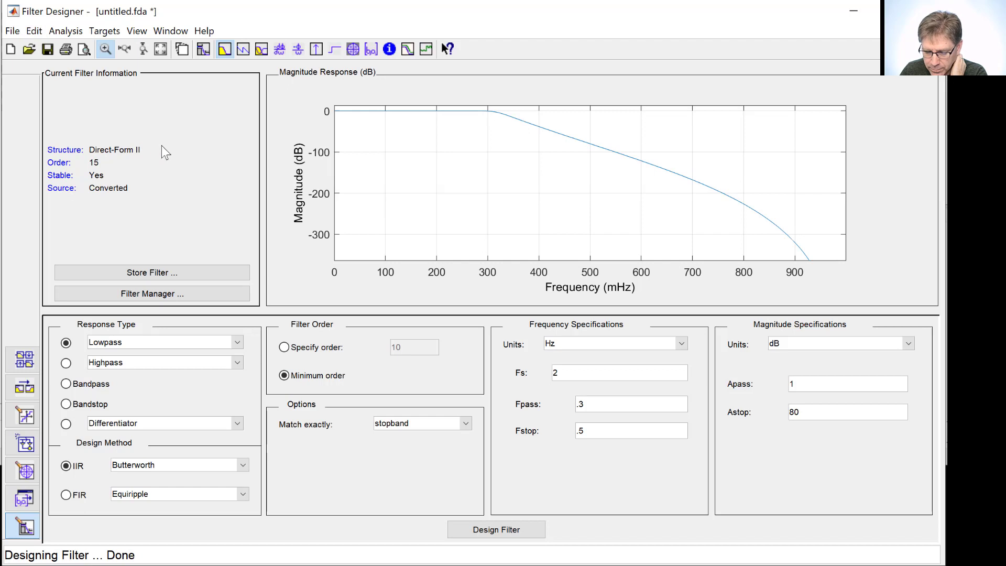
- Display the pole-zero plot and zoom in on the ring of zeros around −1
left_click(354, 48)
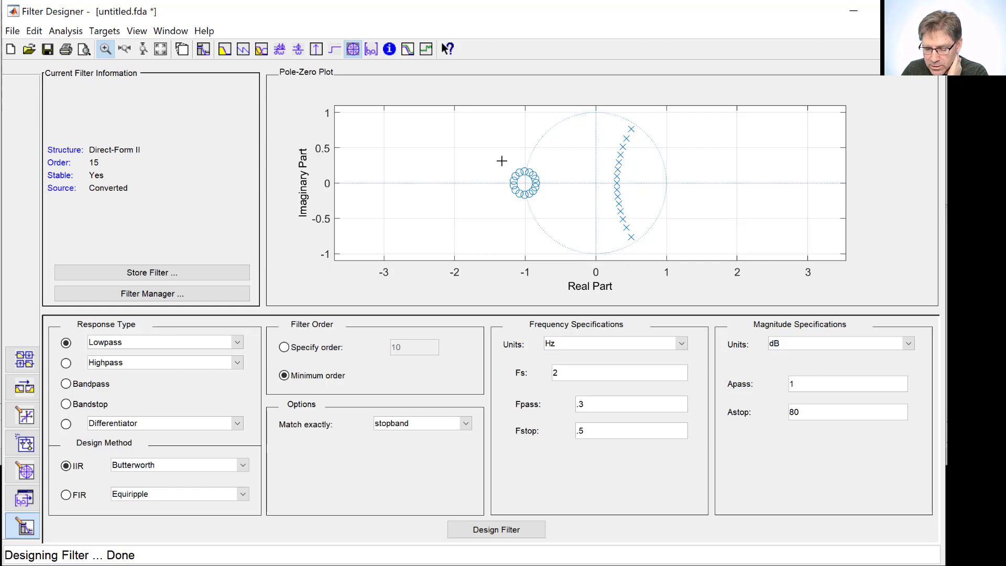
left_click_drag(524, 183, 548, 209)
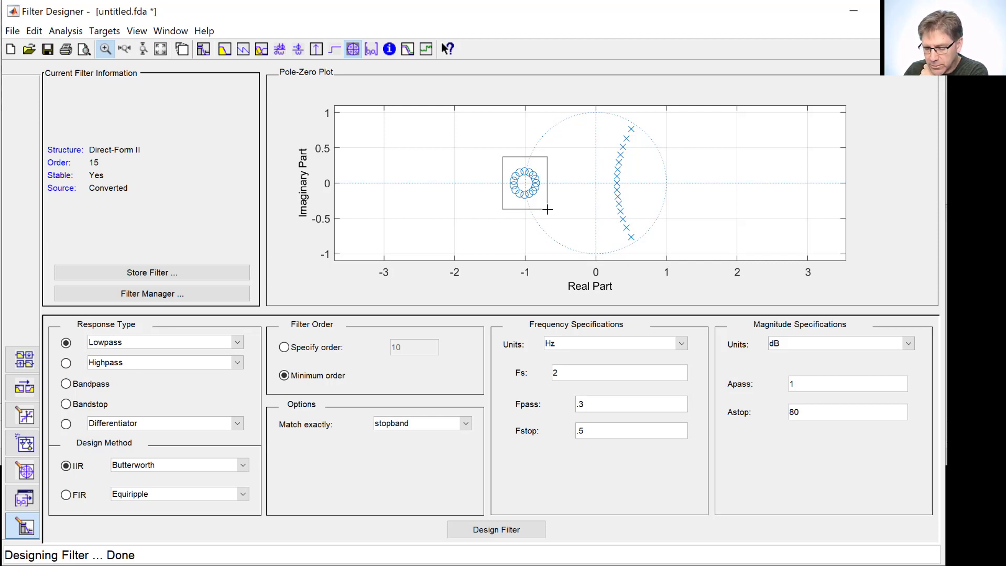
mouse_move(548, 210)
left_mouse_down()
mouse_move(524, 180)
mouse_move(550, 208)
left_mouse_up()
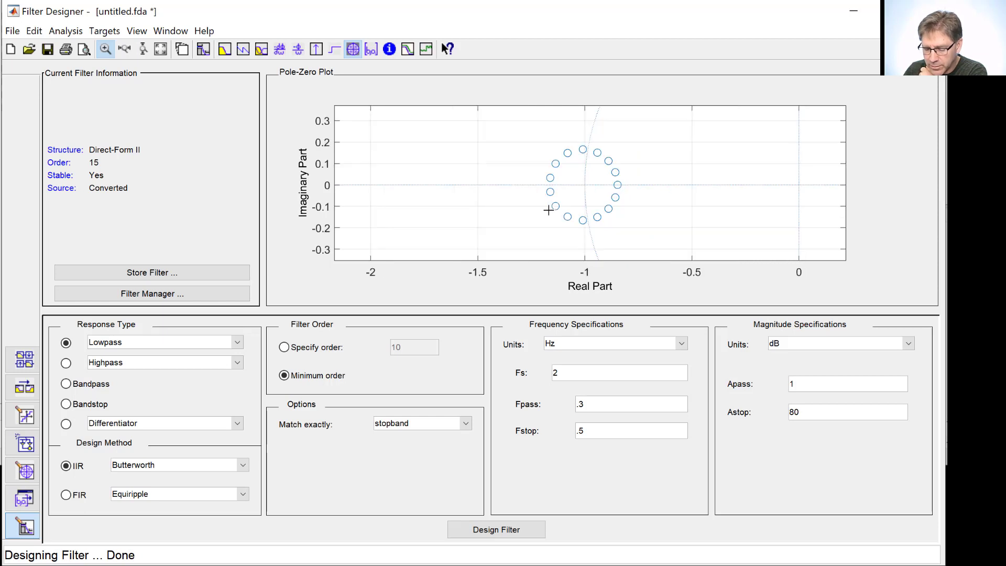
- Convert the filter back to Direct-Form II second-order sections
left_click(98, 30)
mouse_move(34, 31)
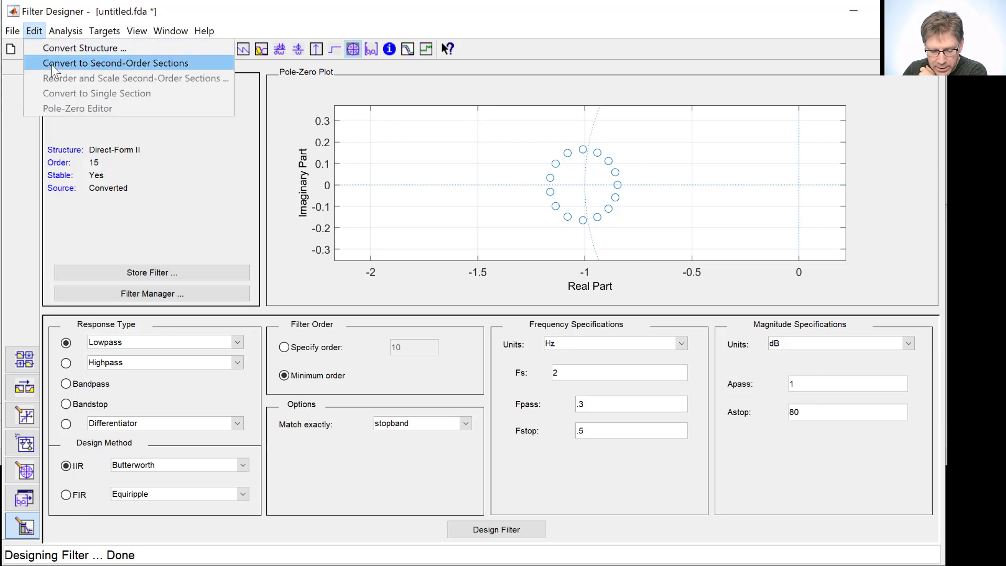
left_click(76, 62)
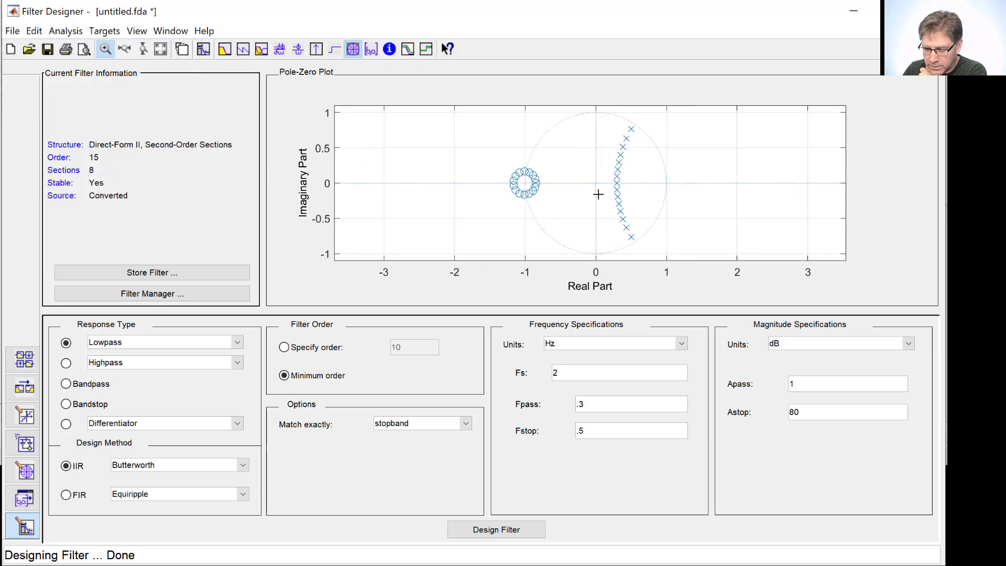
- Open the section reorder and scale settings, then close them
left_click(34, 31)
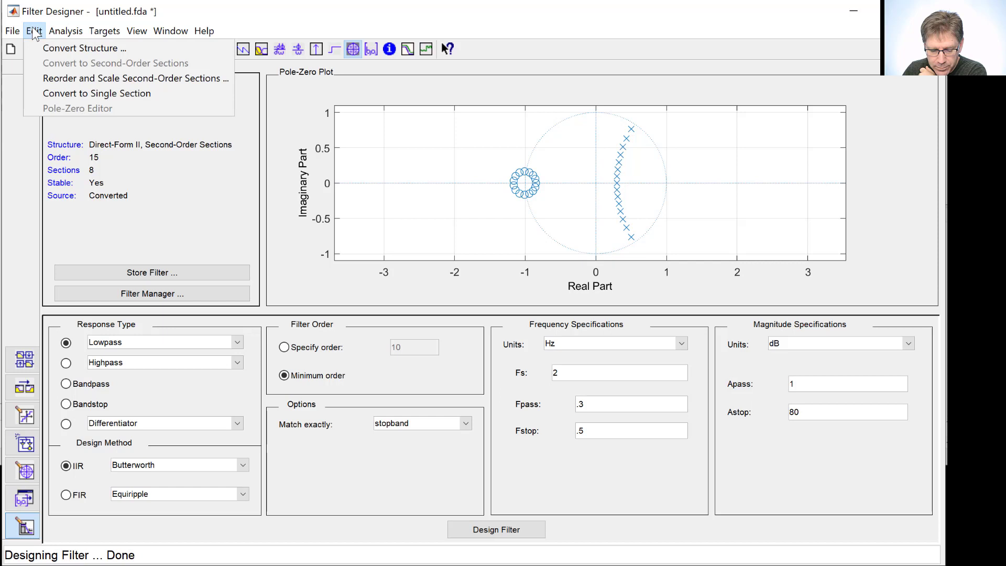
left_click(70, 79)
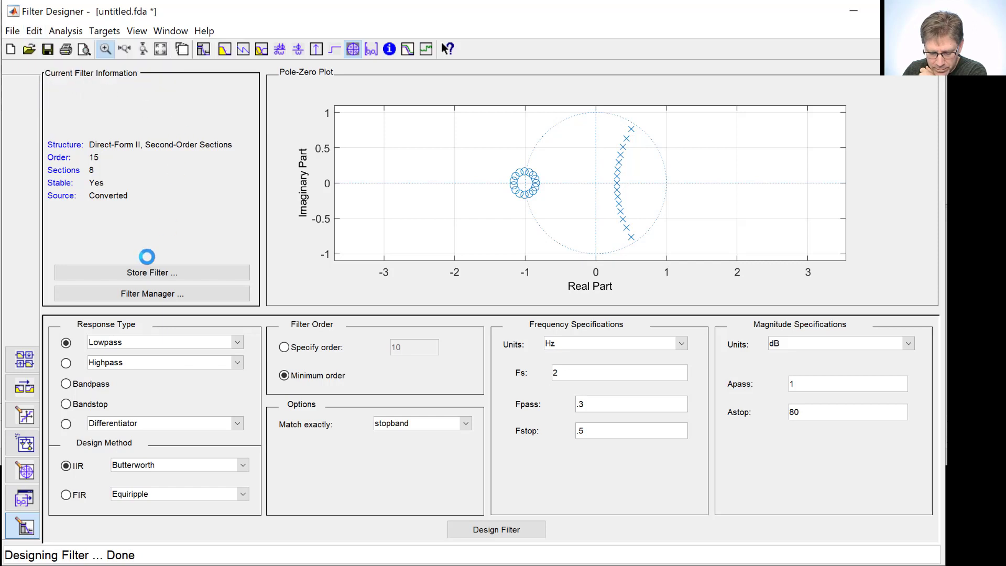
left_click(452, 450)
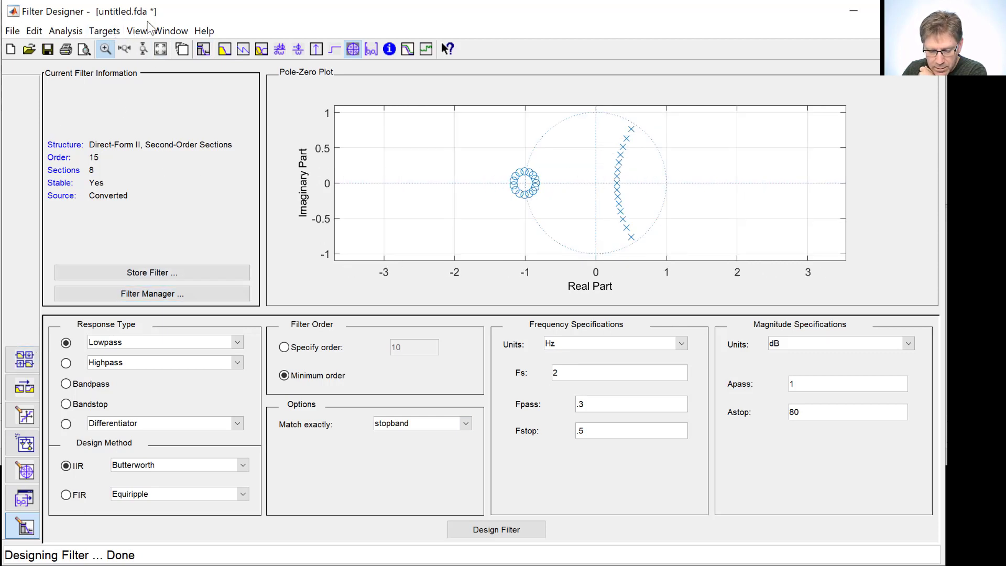
- Switch filter arithmetic to Fixed-point with 16-bit coefficients, then return to the design specifications
left_click(25, 417)
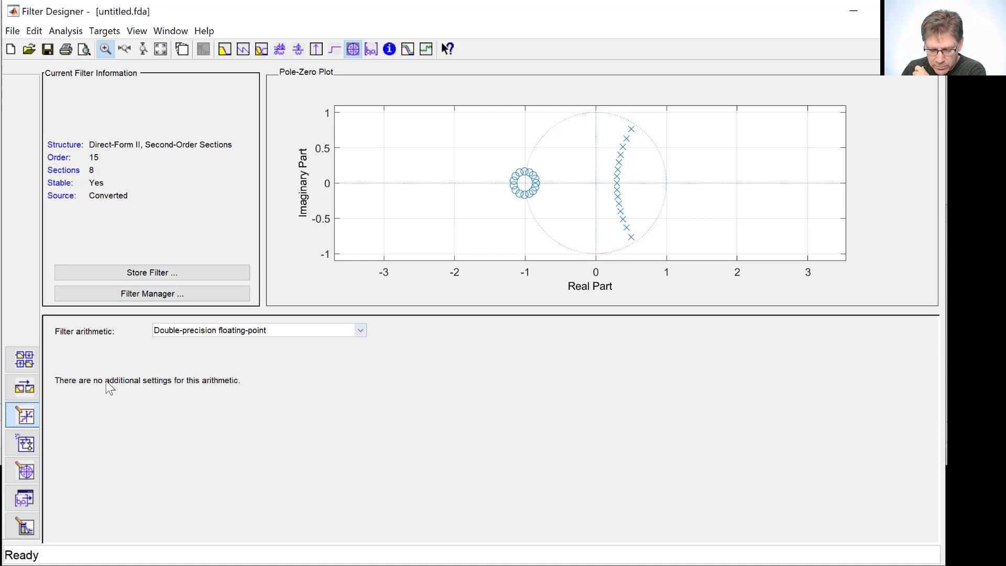
left_click(360, 332)
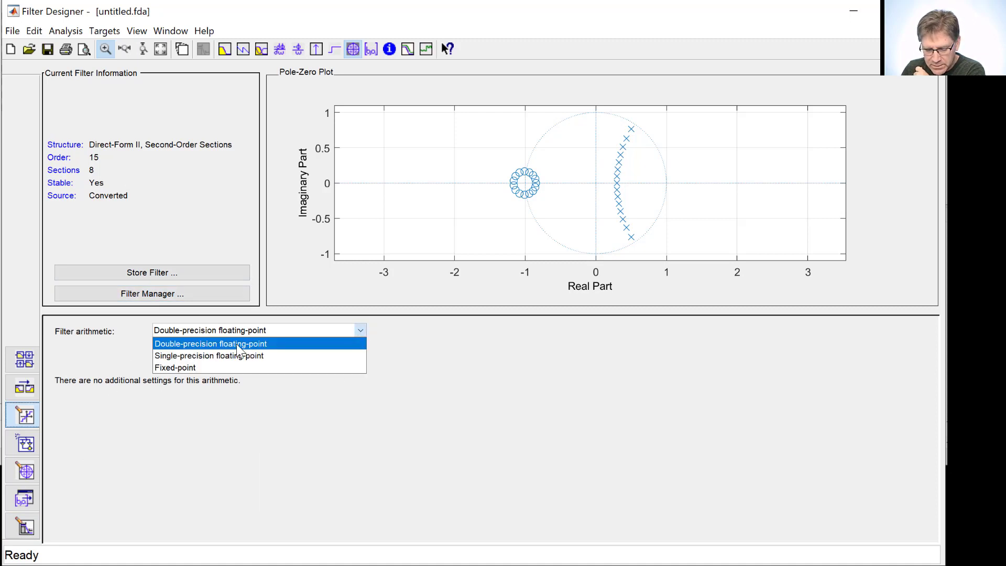
left_click(219, 369)
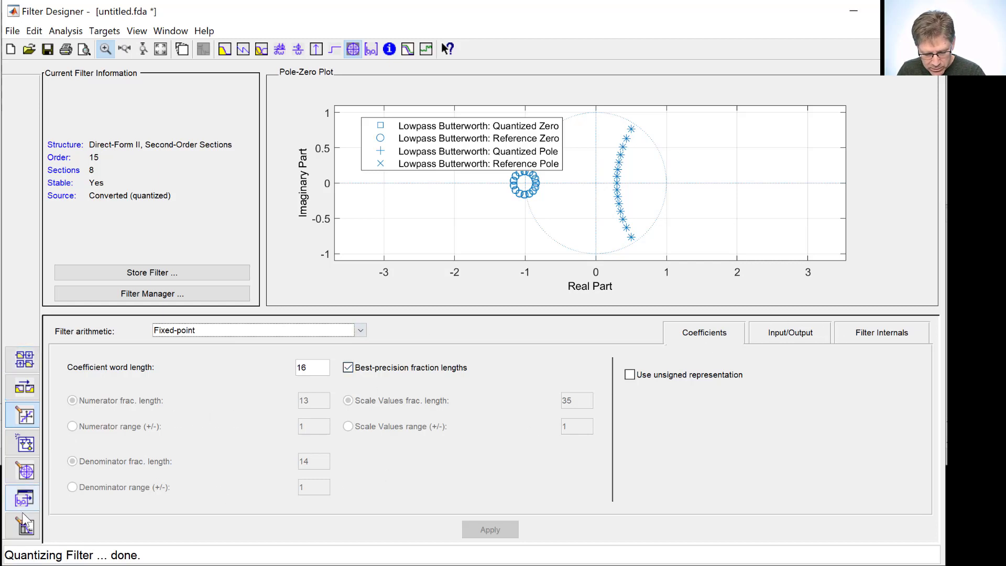
left_click(25, 531)
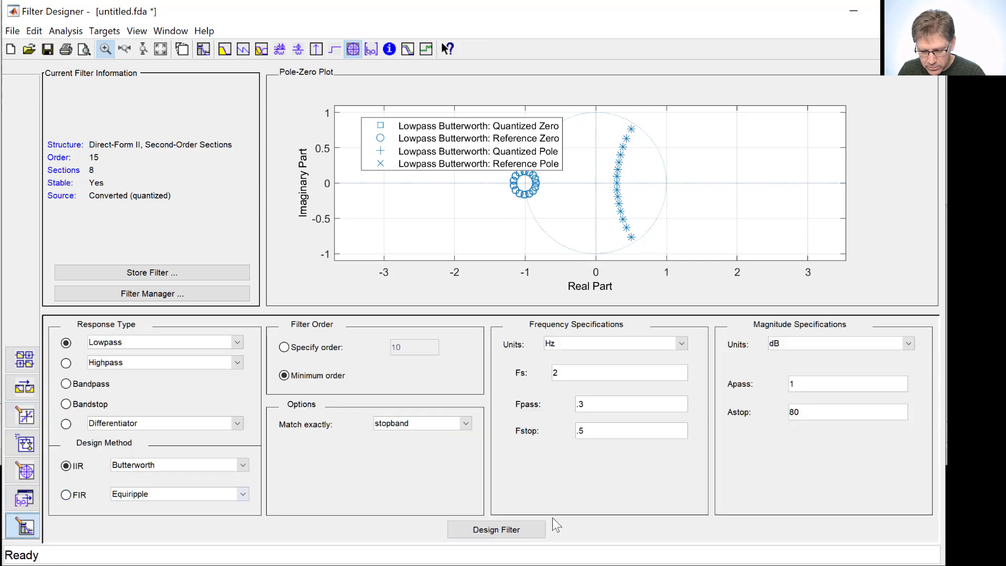
- Redesign the quantized Butterworth so all 15 zeros sit at −1, and drag the pole-zero legend right
left_click(499, 530)
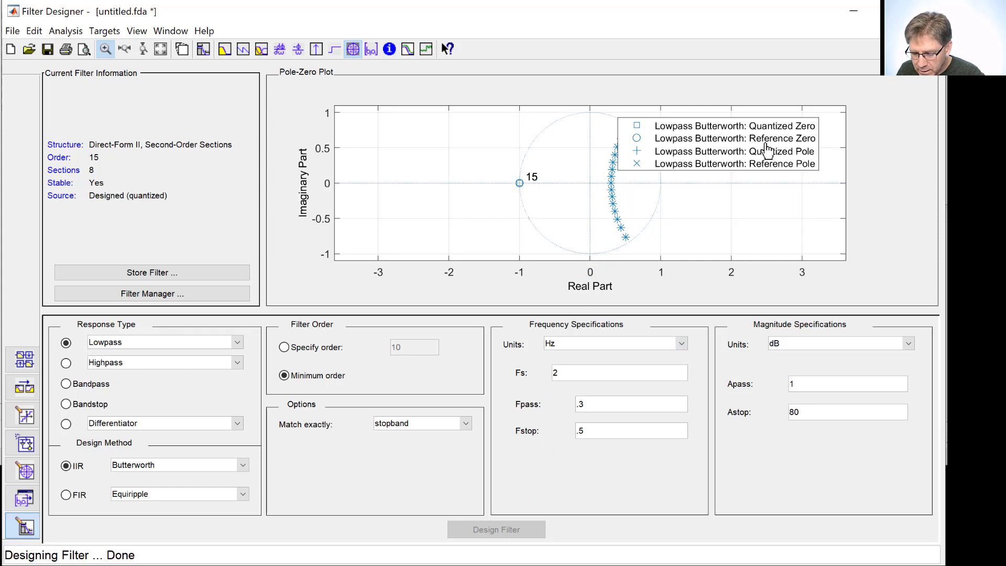
left_click_drag(795, 198, 744, 186)
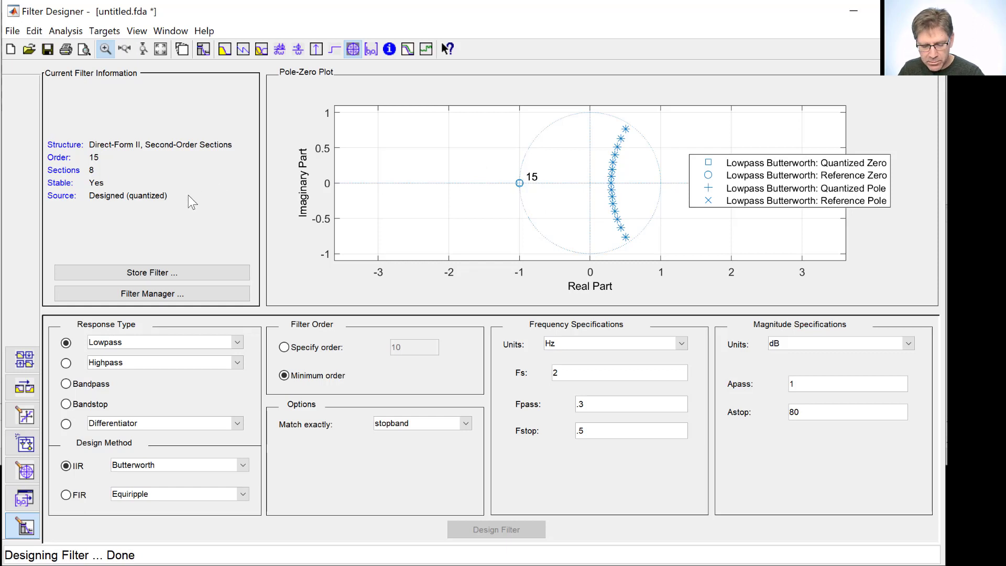
left_click(33, 31)
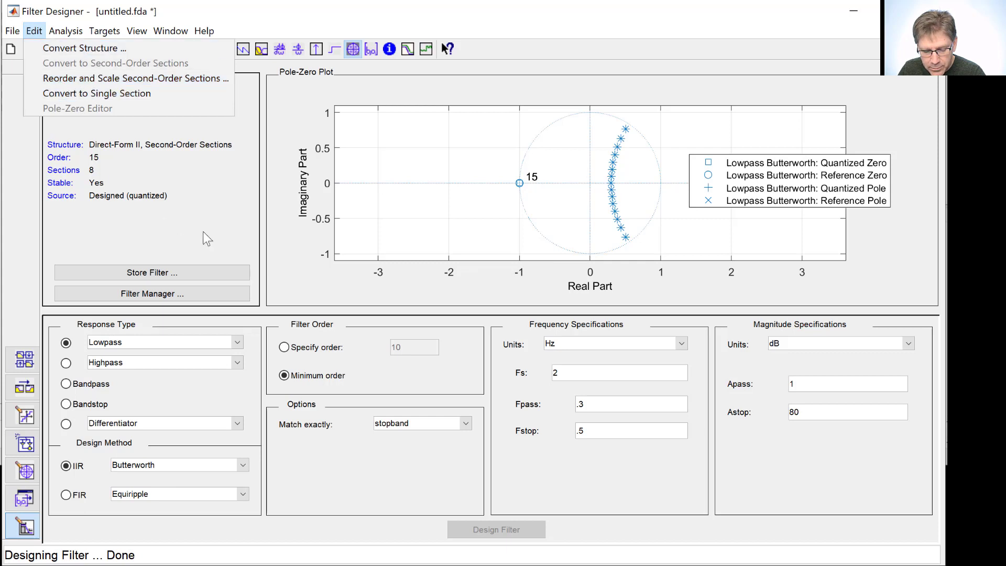
- Convert the quantized Butterworth to a single Direct-Form II section and zoom onto its scattered poles and zeros
left_click(284, 229)
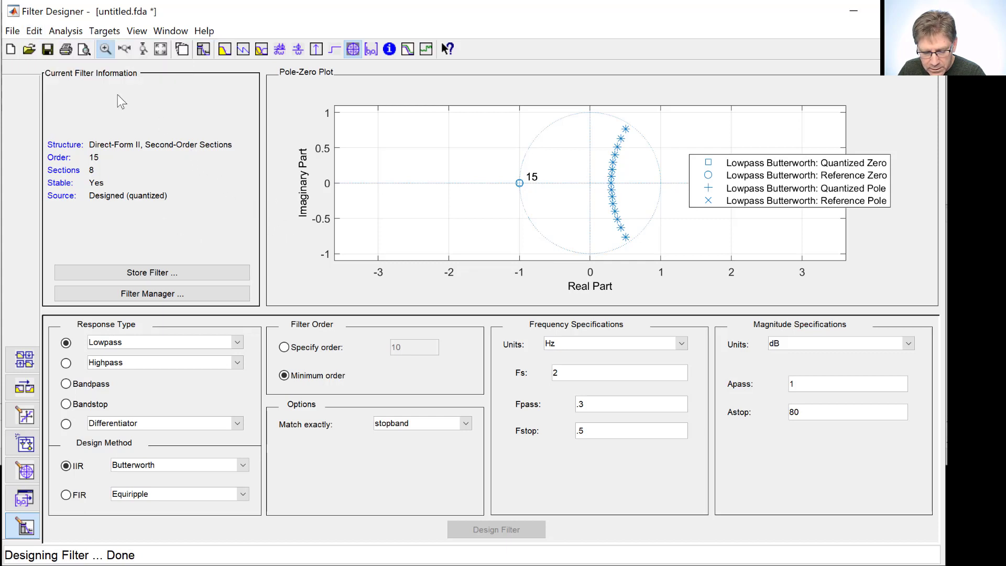
left_click(35, 31)
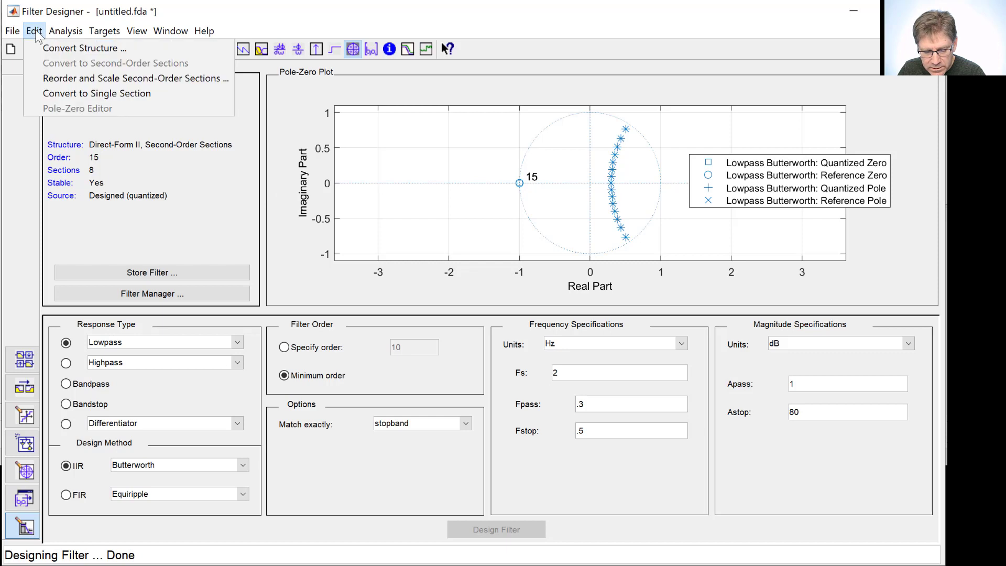
left_click(58, 92)
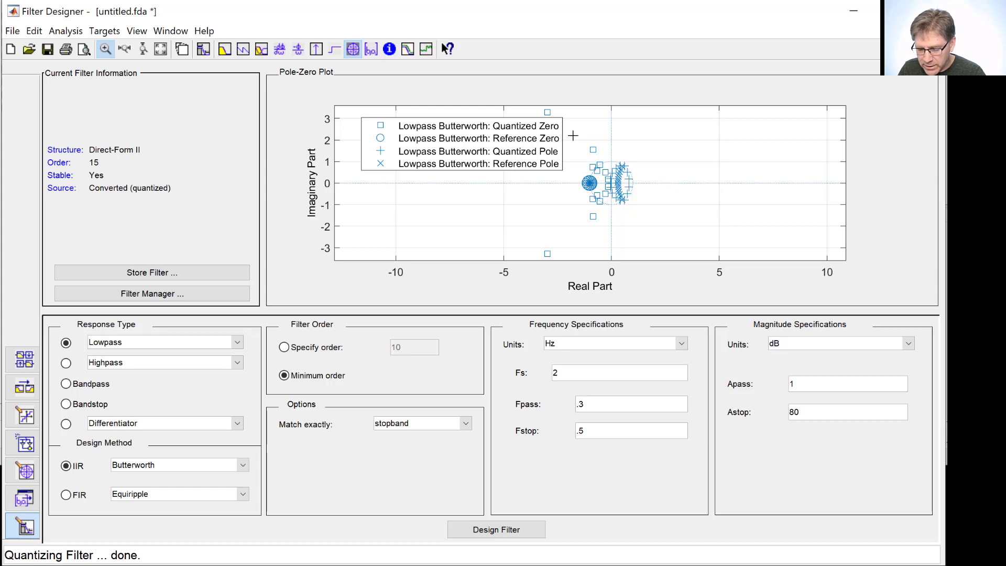
left_click_drag(573, 135, 649, 247)
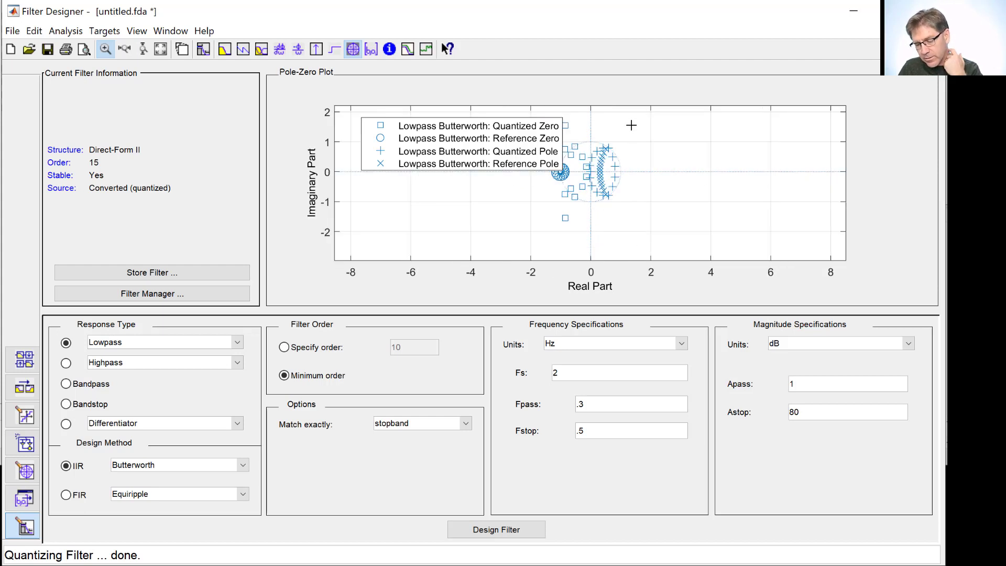
left_click_drag(631, 125, 409, 235)
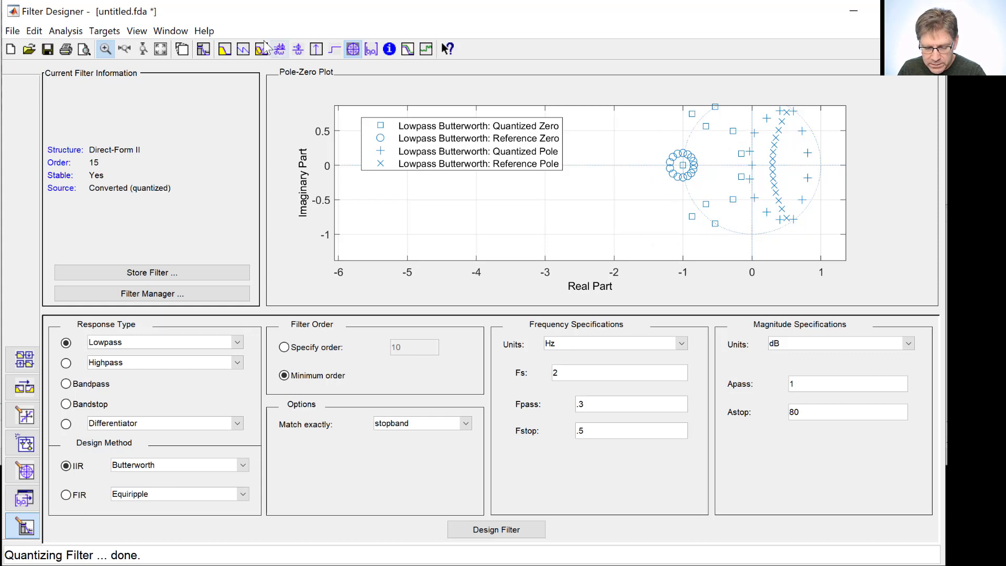
- Show the magnitude response and zoom in on the quantized peak near 290 mHz
left_click(224, 51)
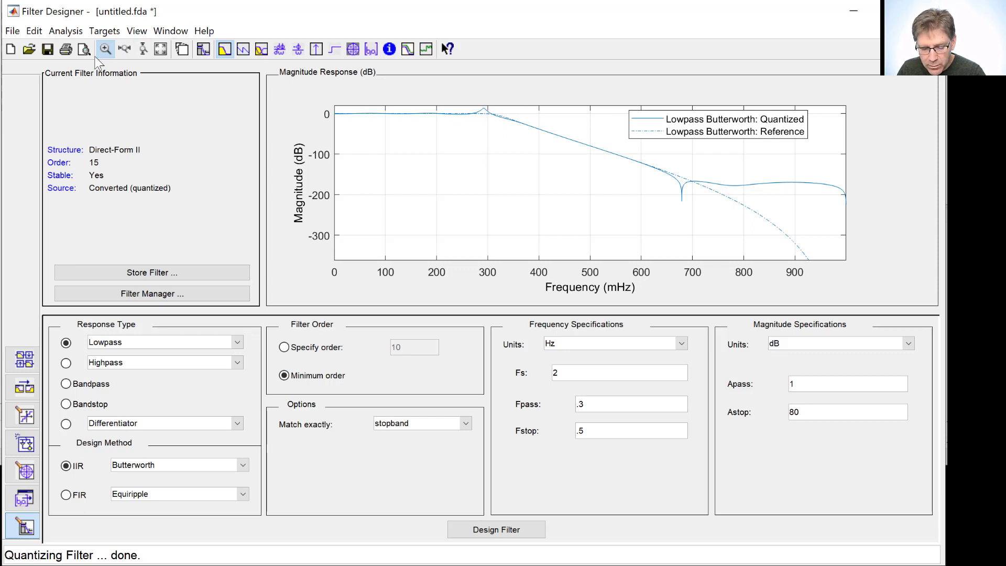
left_click_drag(522, 134, 452, 103)
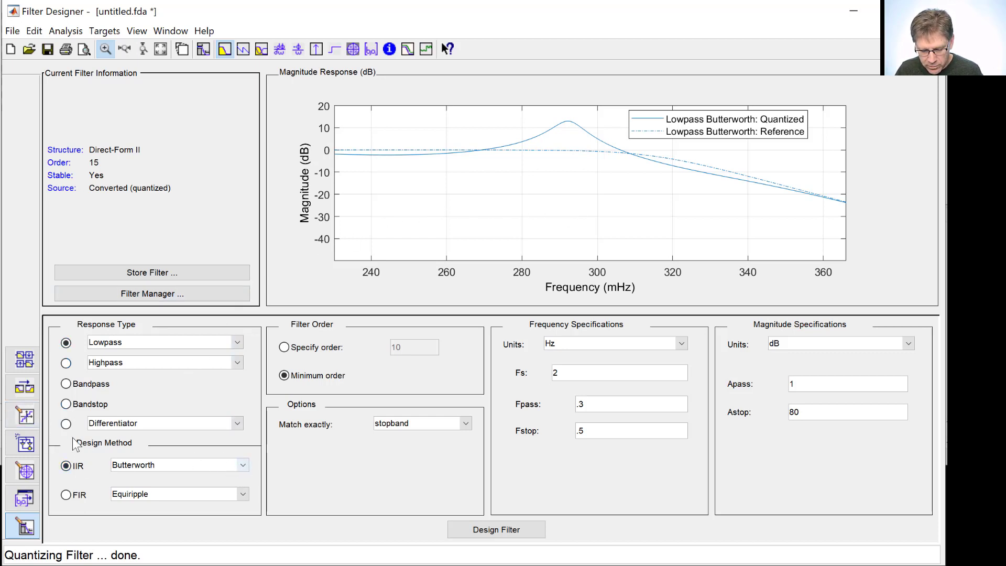
- Set the filter arithmetic back to Double-precision floating-point
left_click(28, 420)
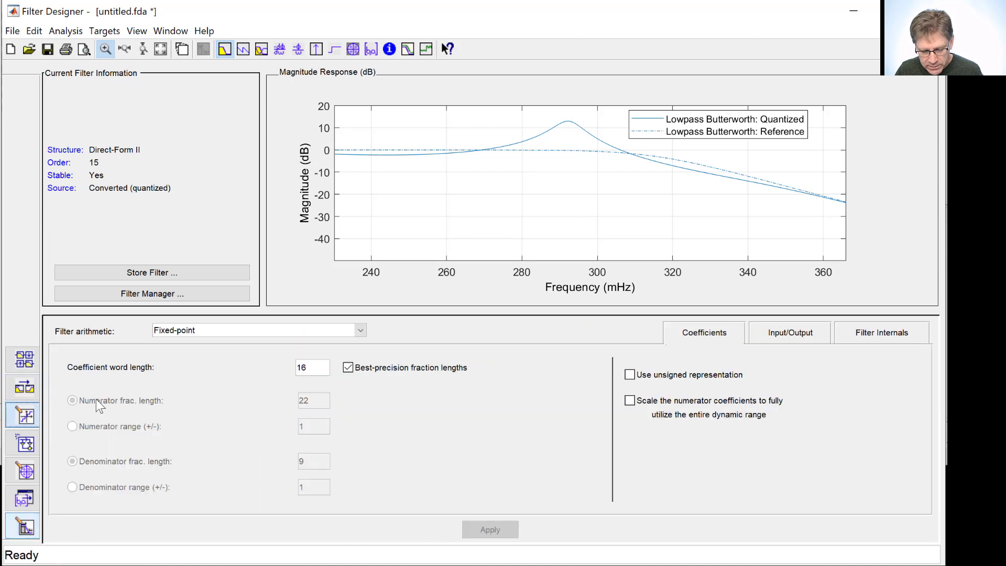
left_click(294, 329)
left_click(235, 345)
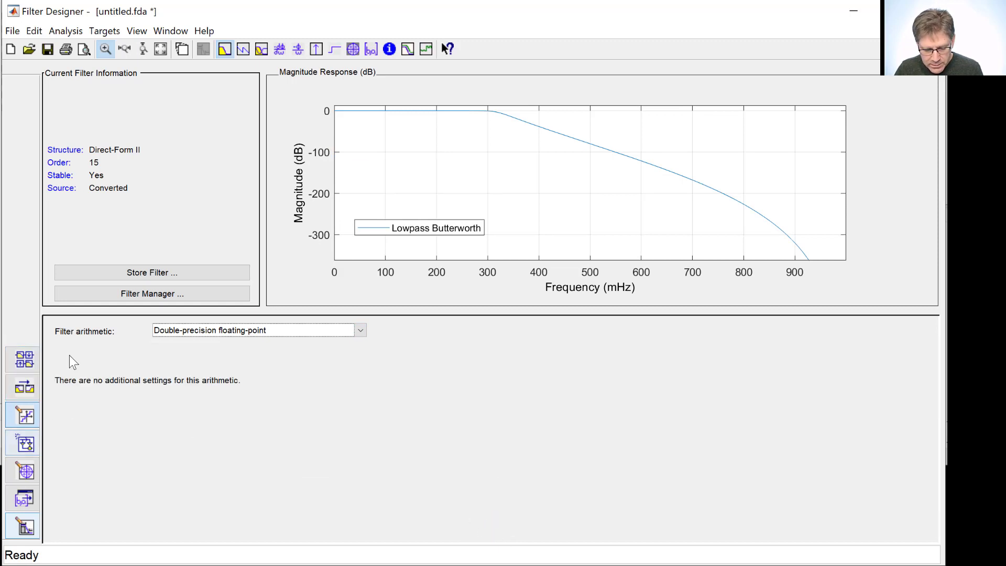
- Design a Chebyshev Type I lowpass, giving order 9 in 5 sections
left_click(27, 530)
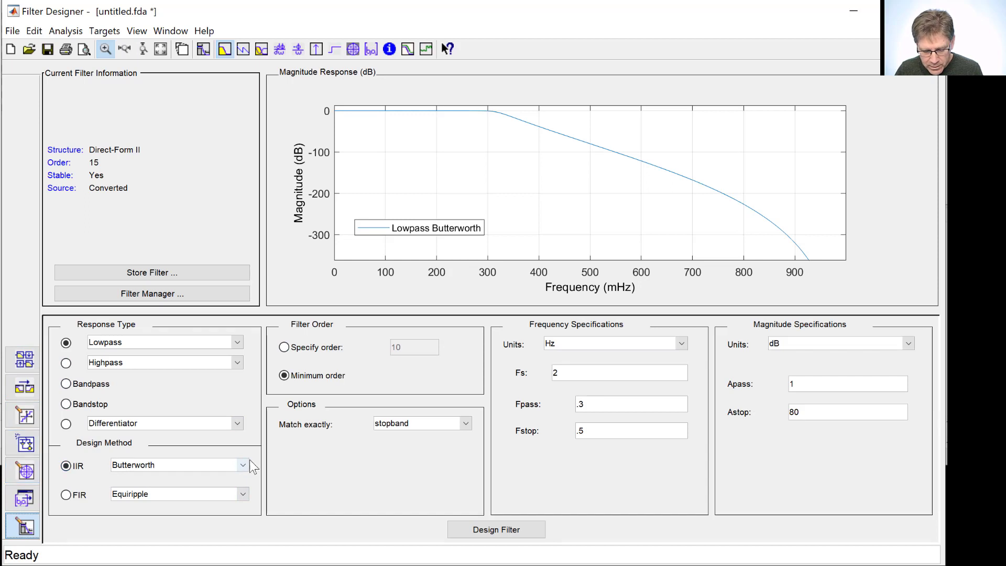
left_click(234, 466)
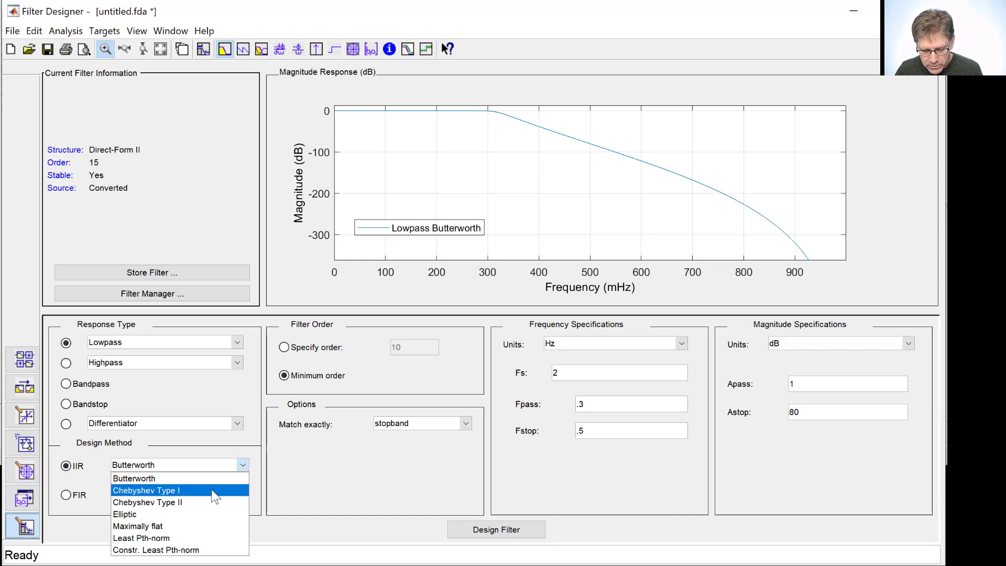
left_click(214, 492)
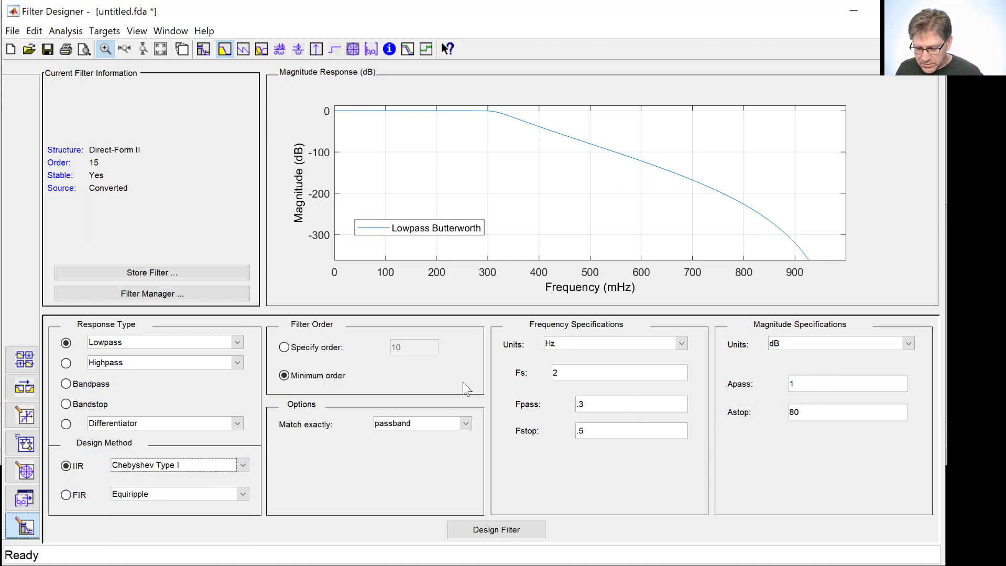
left_click(510, 529)
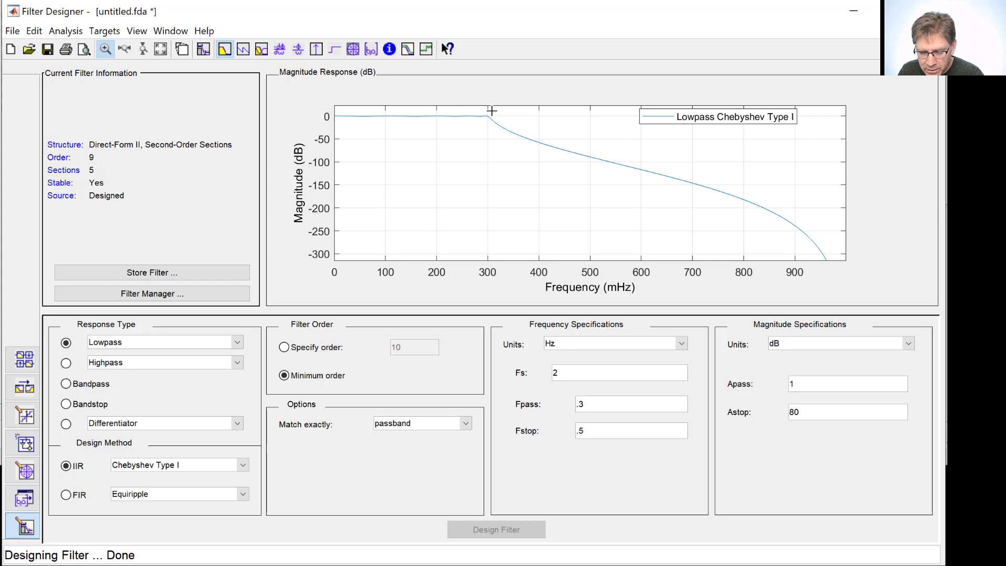
left_click_drag(492, 111, 334, 126)
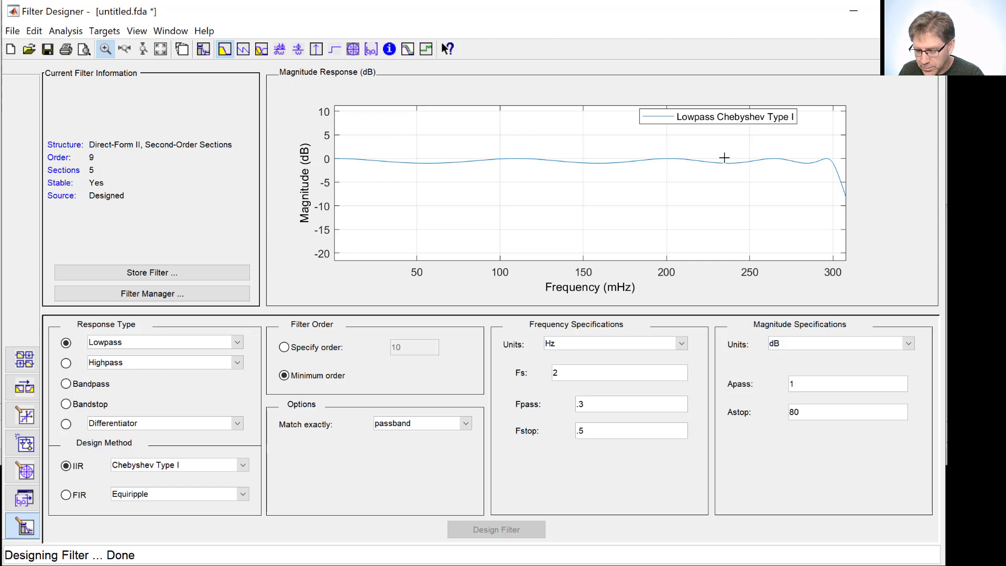
left_click(460, 144)
double_click(460, 144)
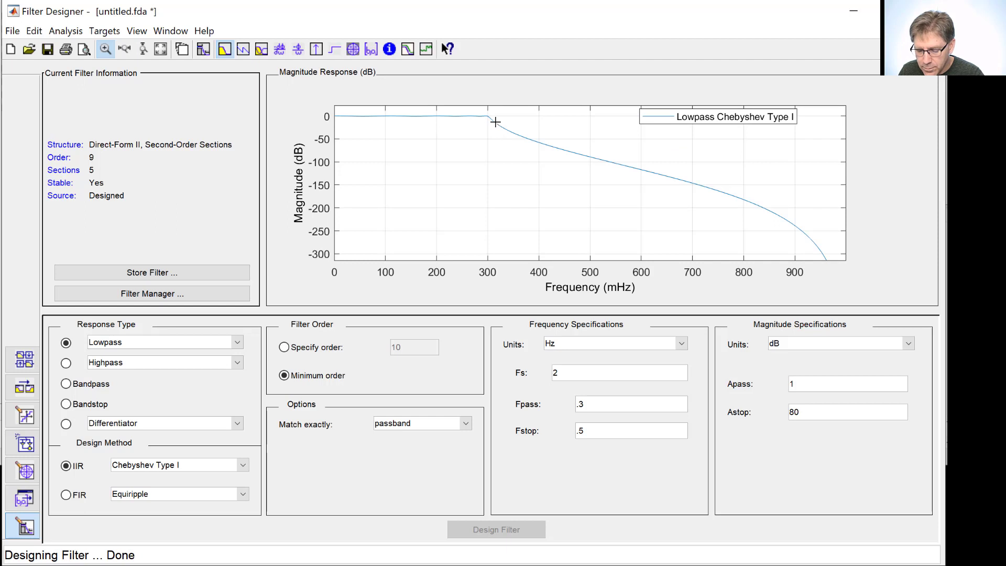
left_click_drag(484, 108, 596, 155)
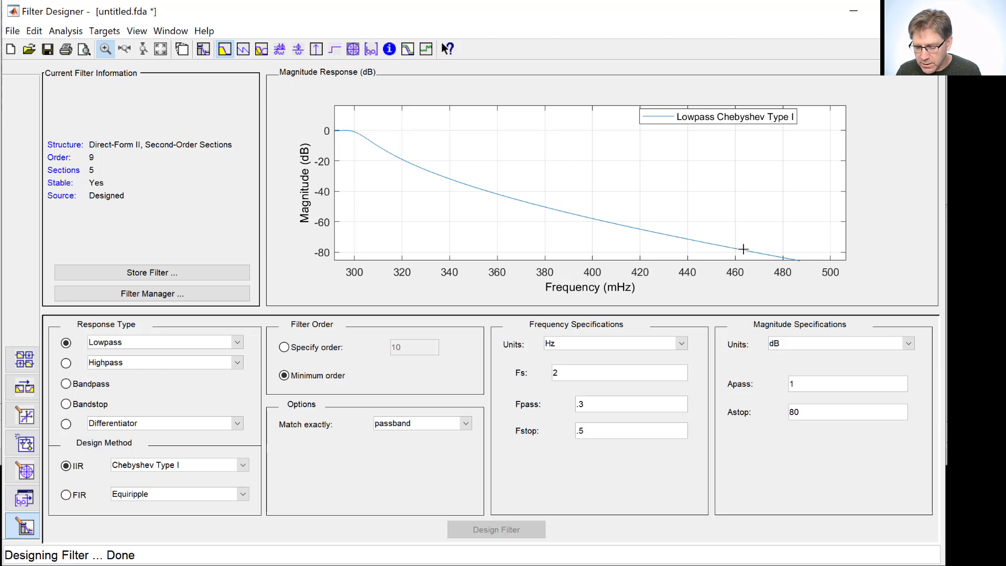
left_click(533, 186)
double_click(591, 197)
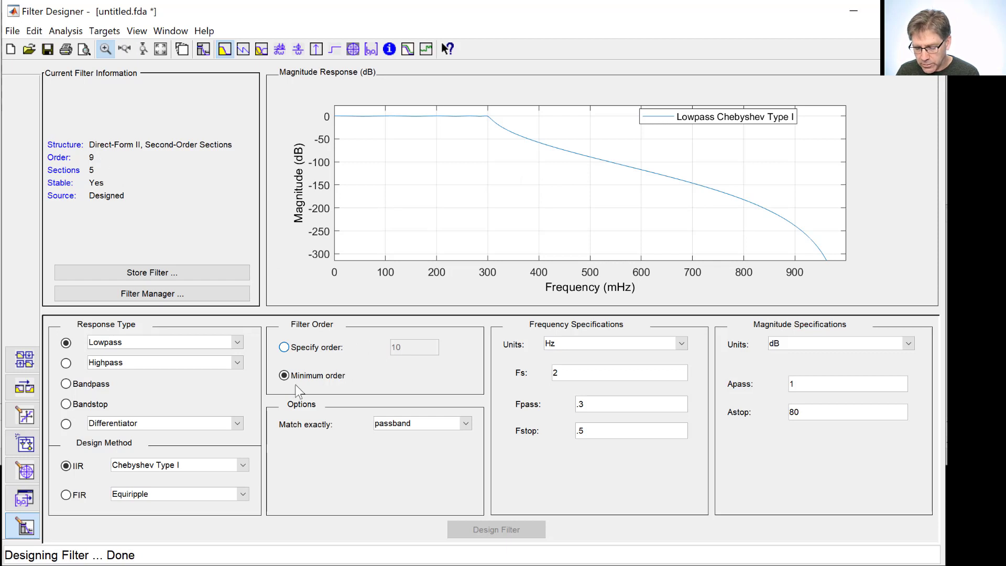
- Design a Chebyshev Type II lowpass, giving order 9 in 5 sections with −80 dB stopband lobes
left_click(169, 465)
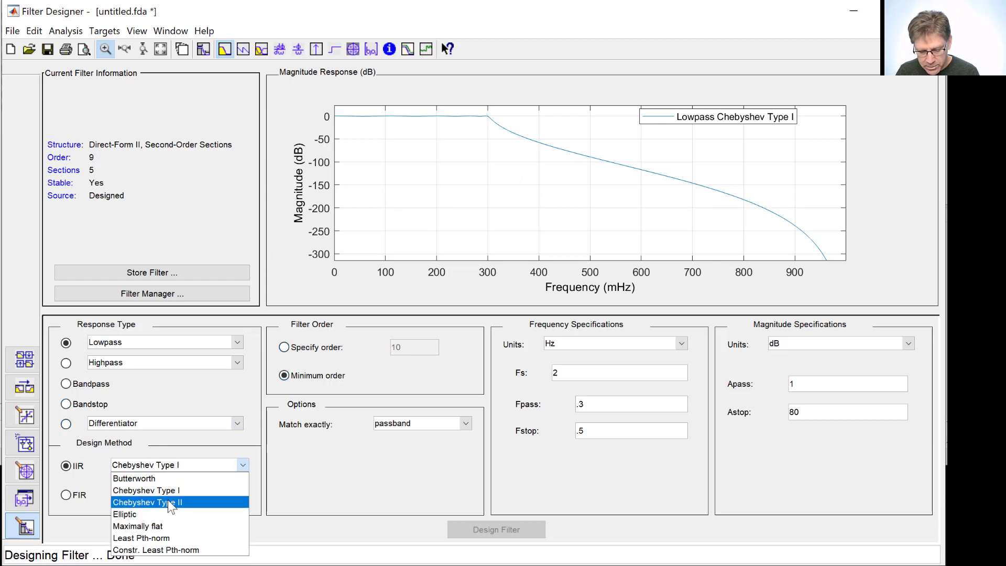
left_click(168, 501)
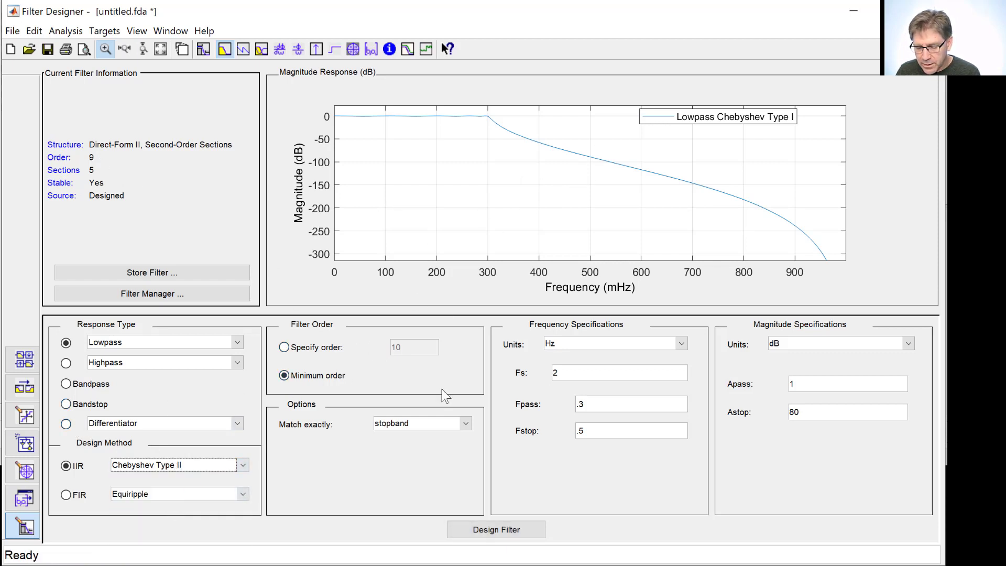
left_click(503, 531)
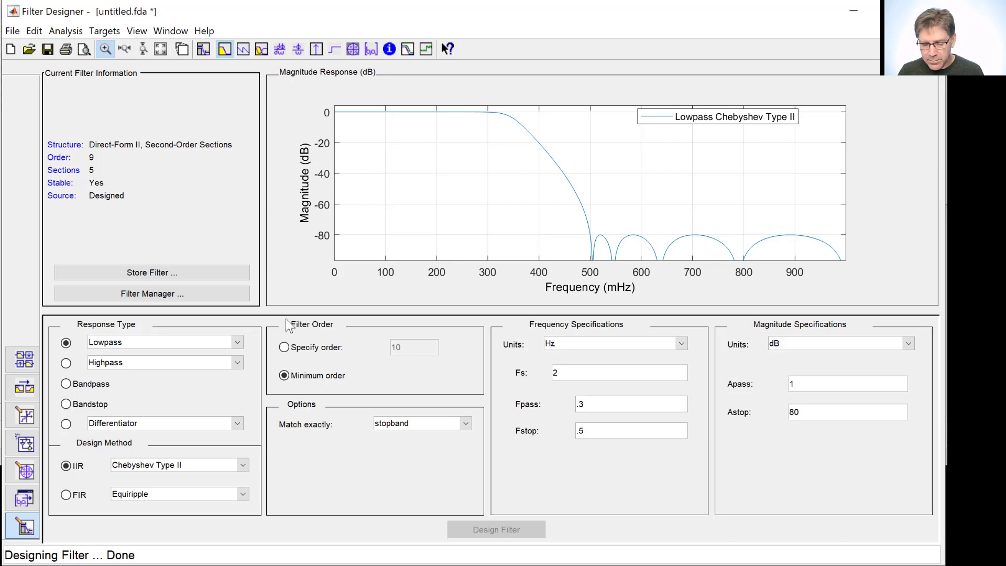
- Design an Elliptic lowpass of order 6 in 3 sections and display its pole-zero plot
left_click(232, 464)
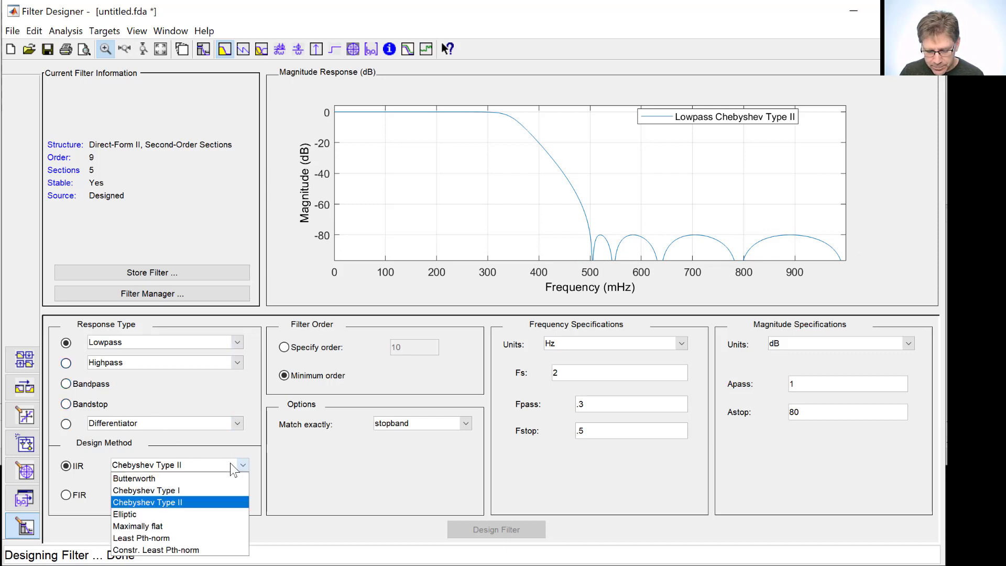
left_click(212, 514)
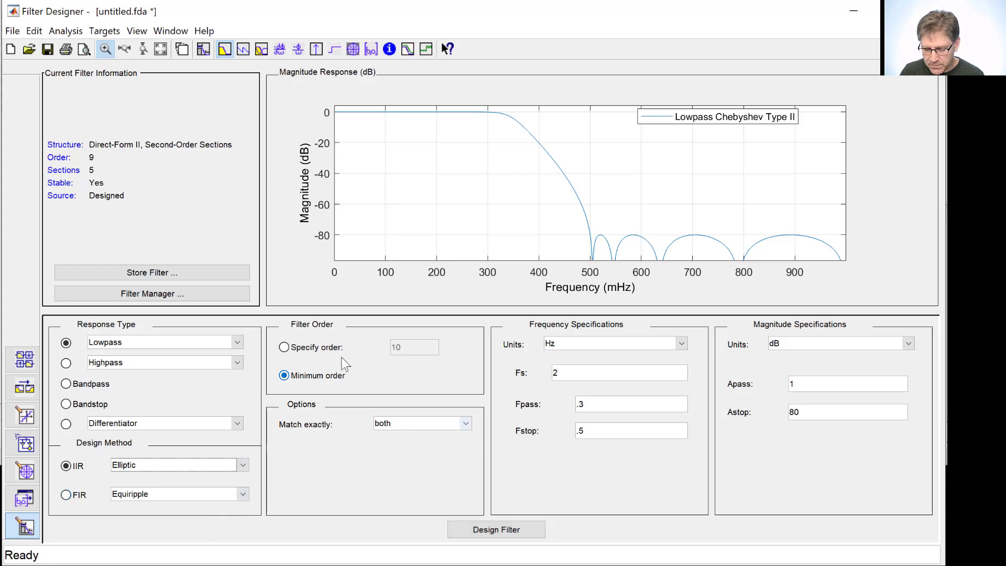
left_click(498, 529)
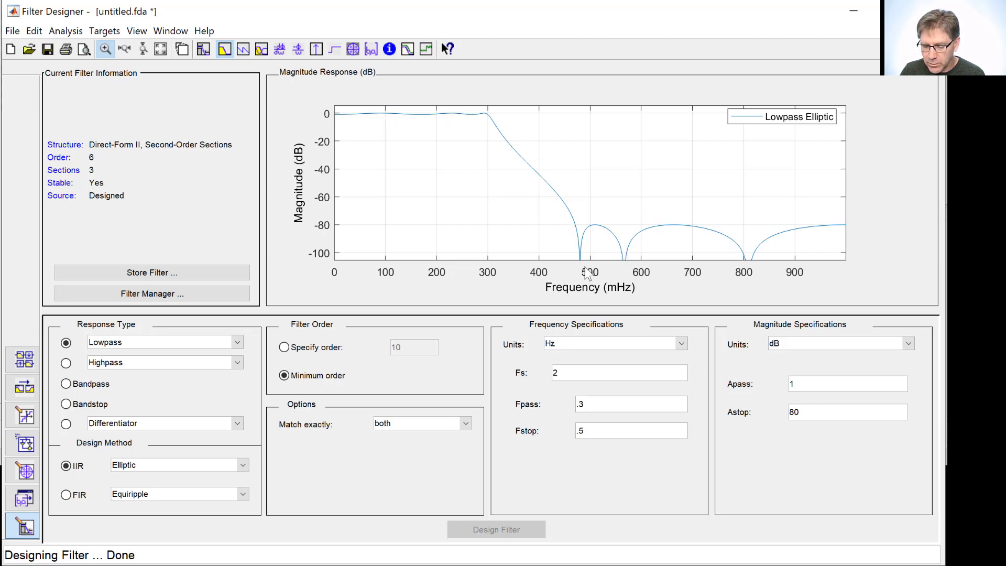
left_click(351, 48)
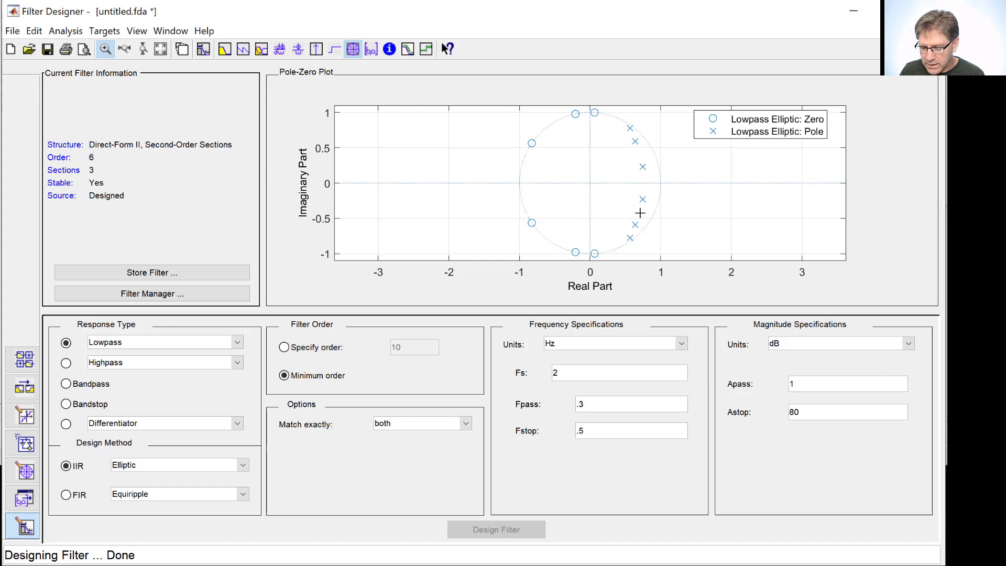
left_click_drag(628, 131, 640, 150)
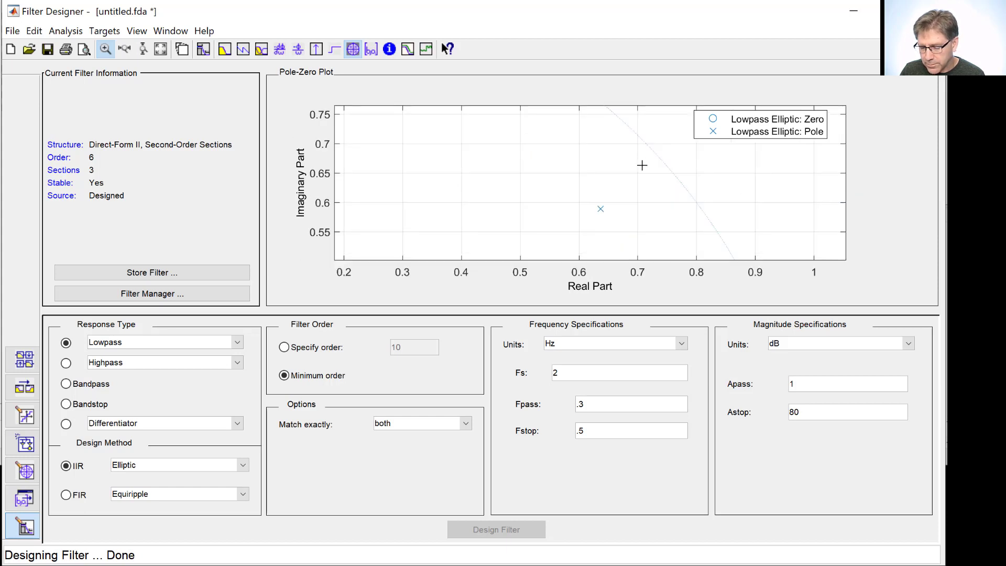
double_click(607, 176)
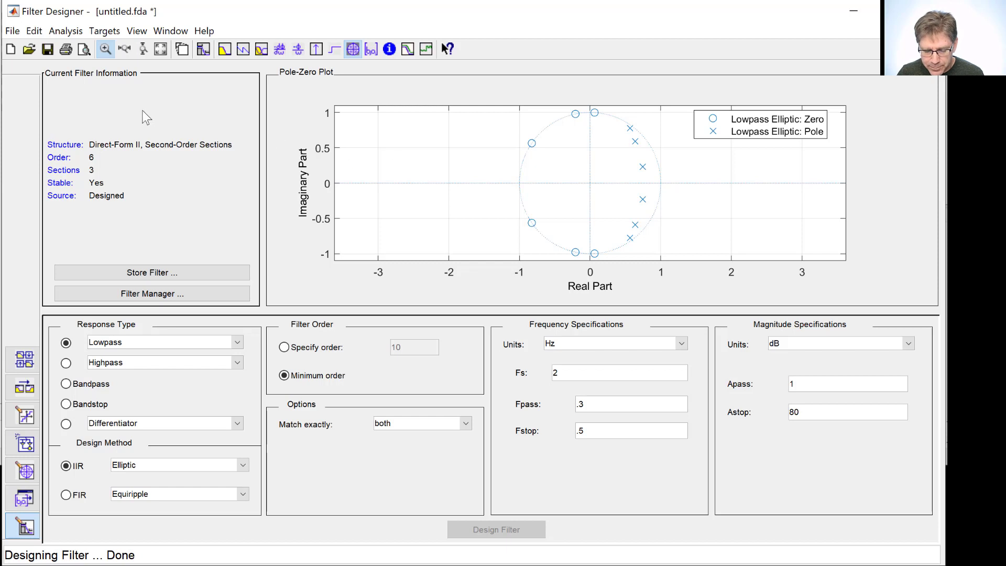
- Quantize the elliptic filter to 16-bit Fixed-point arithmetic and move the legend off the poles
left_click(24, 416)
left_click(291, 330)
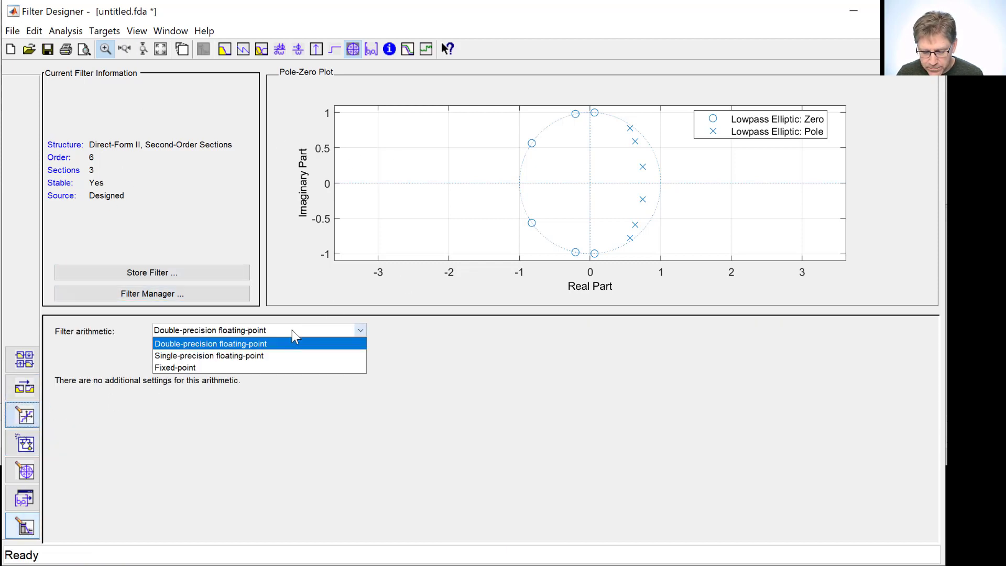
left_click(270, 365)
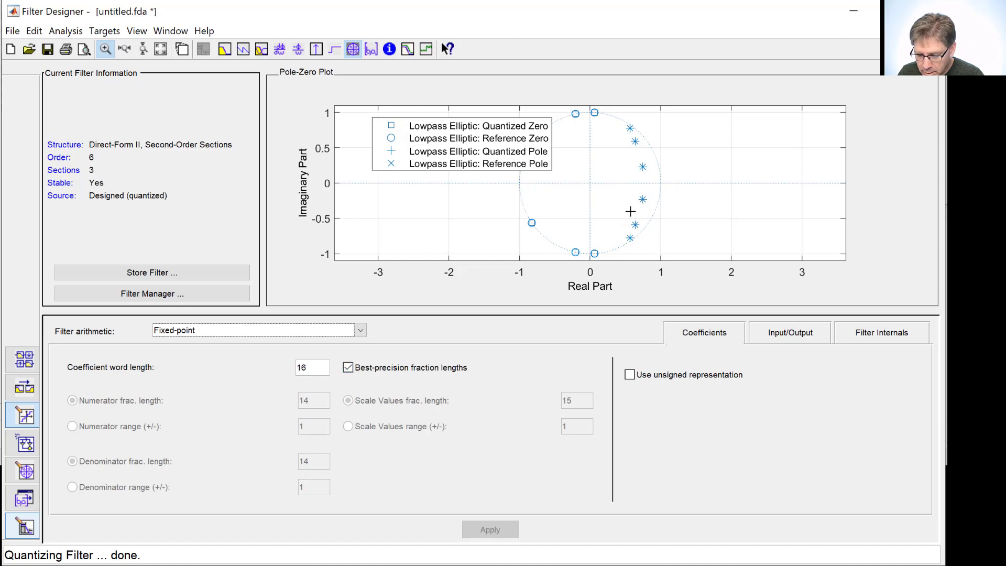
left_click_drag(446, 145, 407, 191)
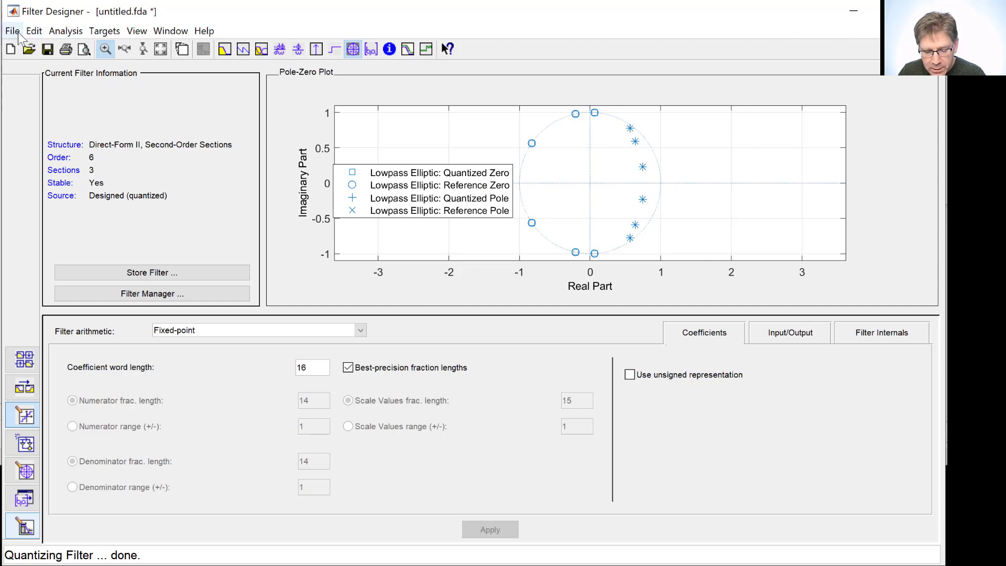
- Convert the fixed-point elliptic filter to a single Direct-Form II section, which stays stable
left_click(34, 31)
left_click(68, 93)
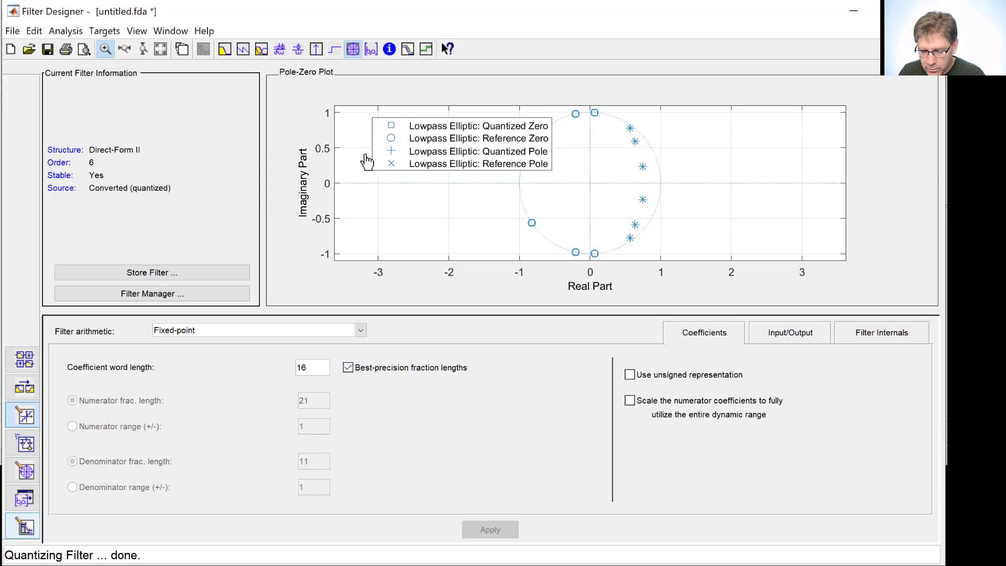
left_click_drag(373, 157, 334, 174)
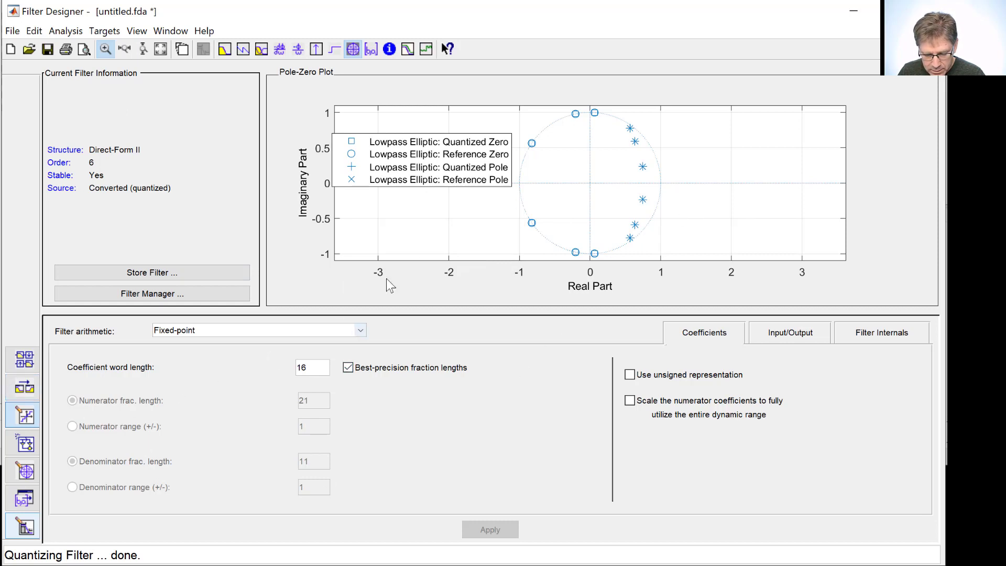
- Redesign the elliptic lowpass in second-order sections, then with Fstop .4 for order 8, and enter Fstop .35
left_click(26, 529)
left_click(503, 531)
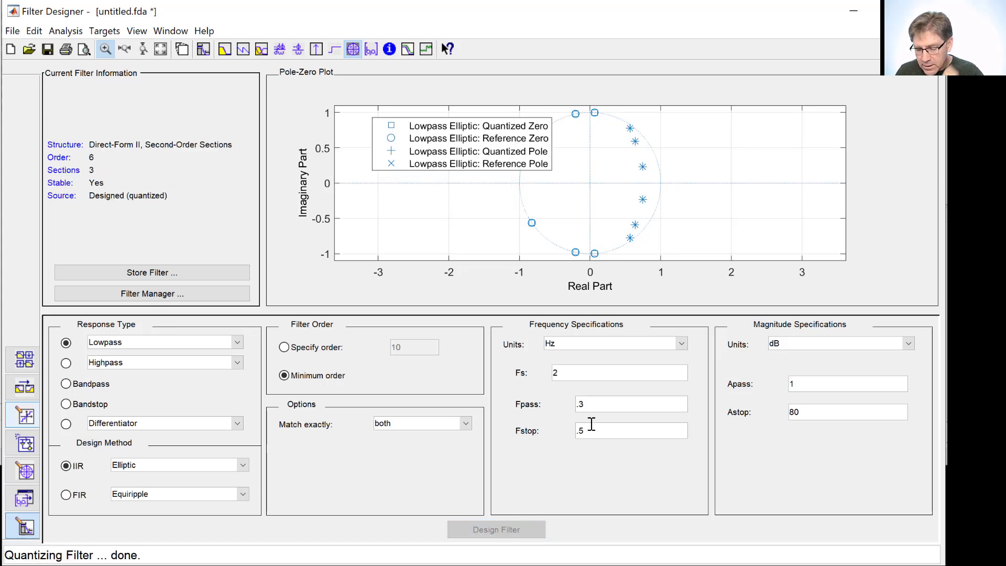
left_click_drag(457, 157, 425, 195)
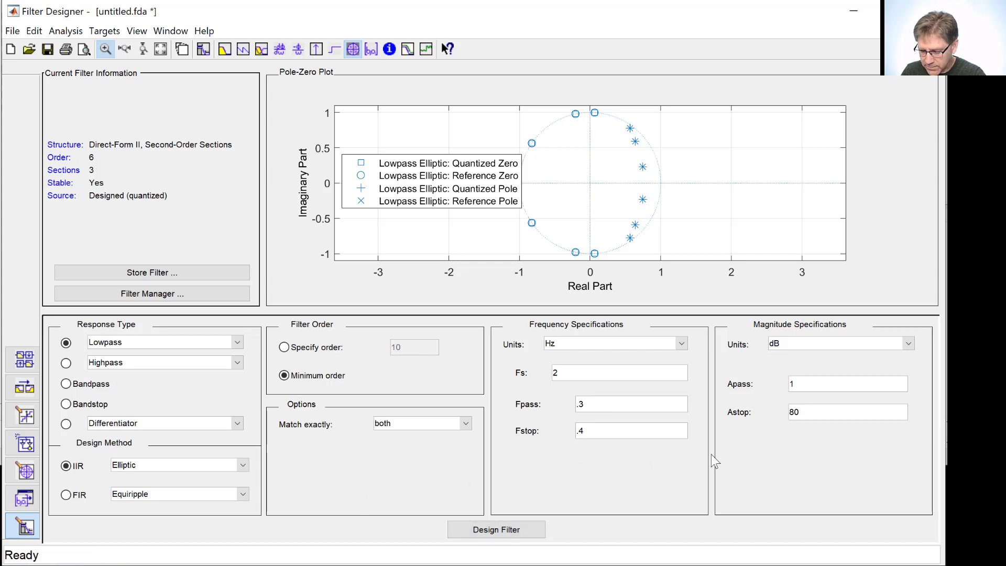
left_click(530, 527)
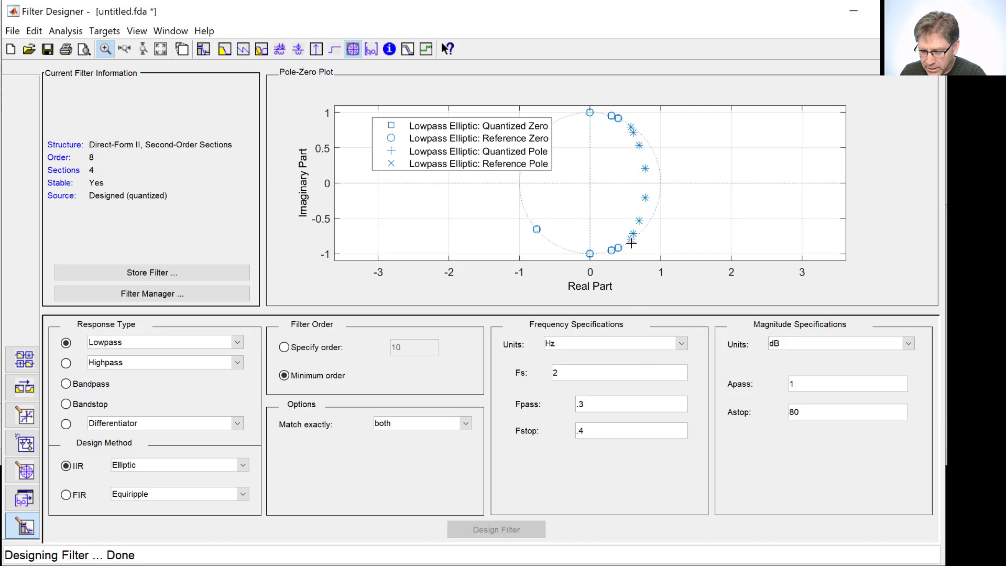
left_click(597, 430)
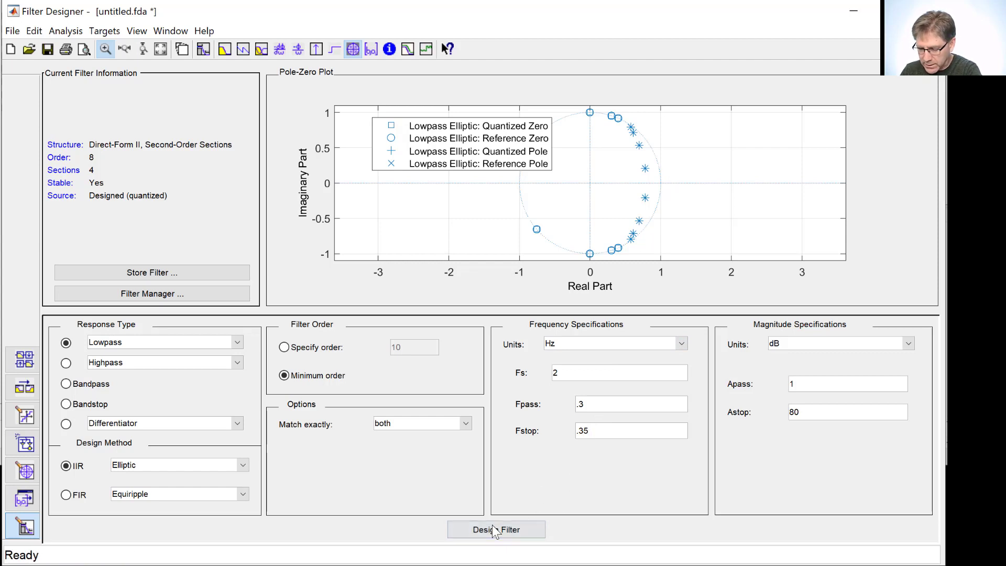
- Redesign the elliptic lowpass at Fstop .35, then at .31 for order 13 in 7 sections
left_click(496, 529)
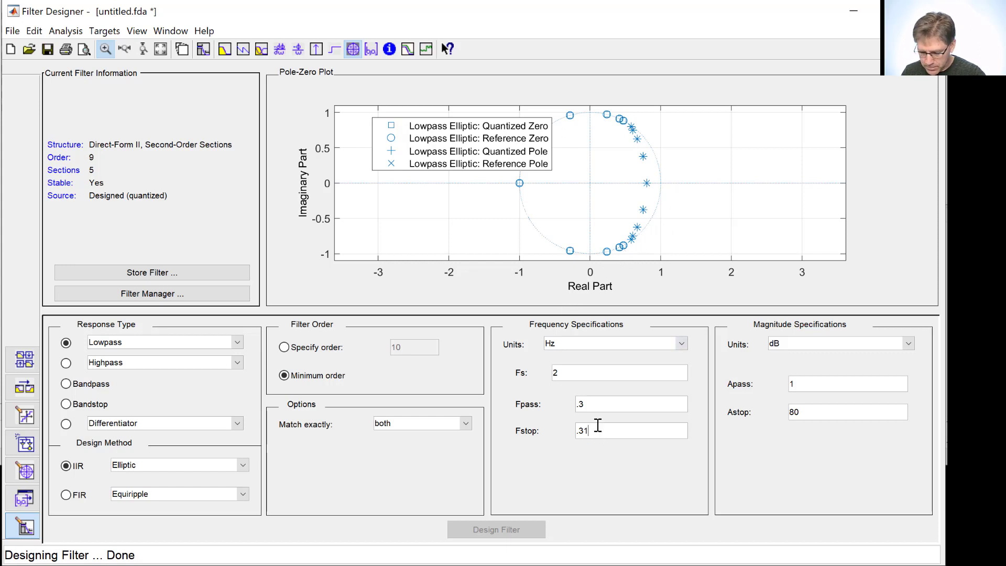
left_click(507, 532)
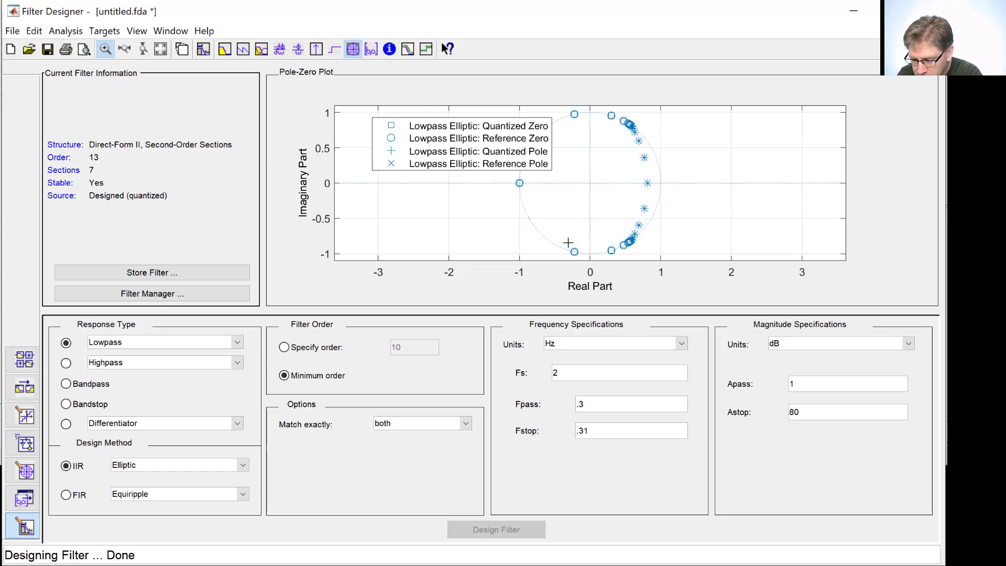
- Convert the order-13 fixed-point elliptic to a single section and view its unstable magnitude response
left_click(37, 32)
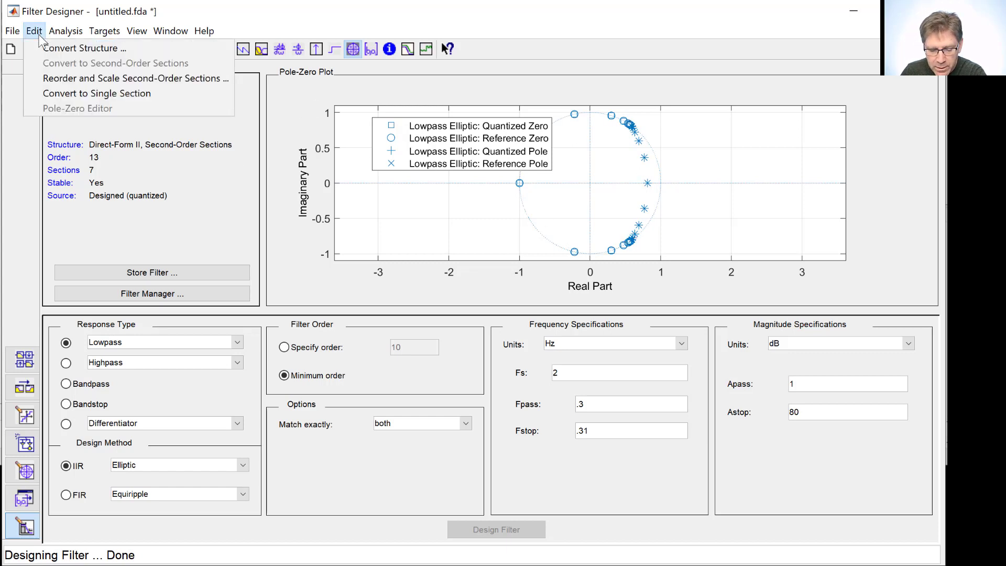
left_click(87, 93)
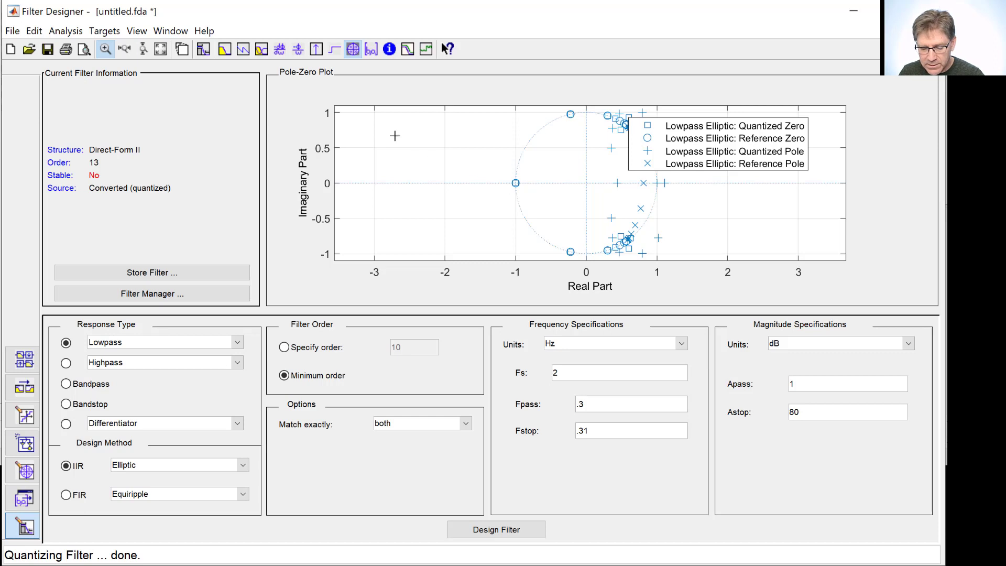
left_click(222, 49)
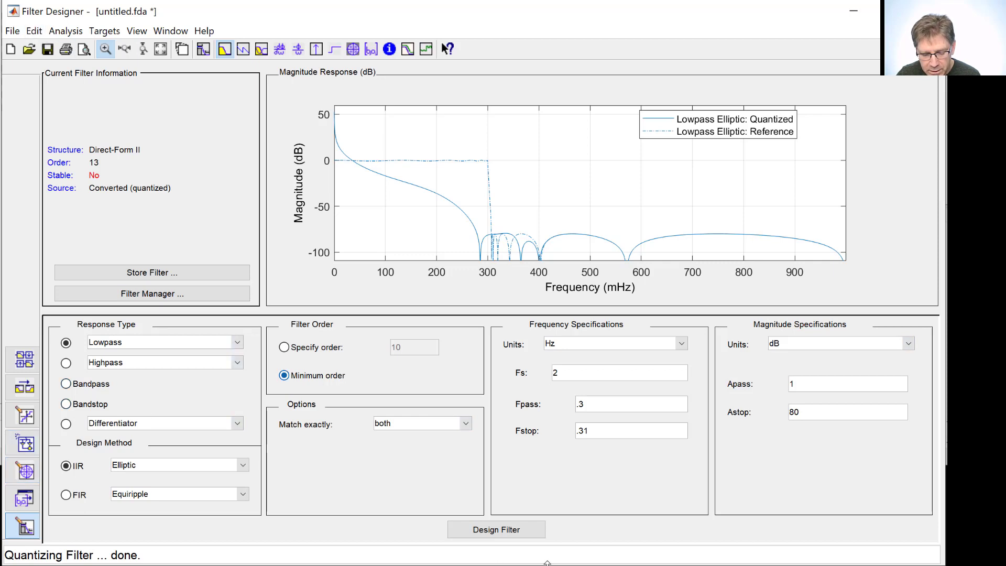
- Redesign the order-13 elliptic lowpass as 7 stable second-order sections
left_click(509, 531)
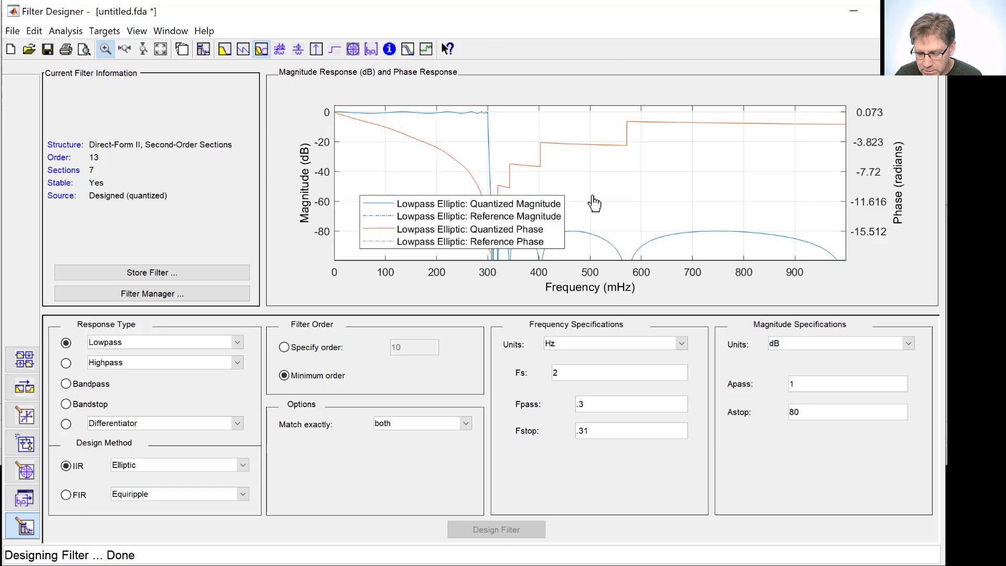
- Drag the magnitude-and-phase legend from the lower left to the plot's upper right
left_click_drag(501, 231, 757, 201)
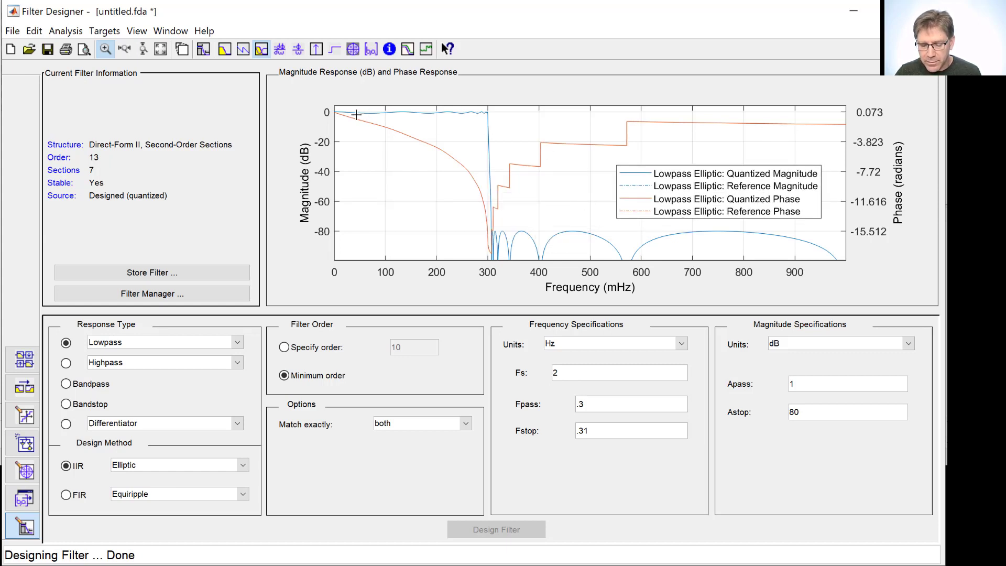